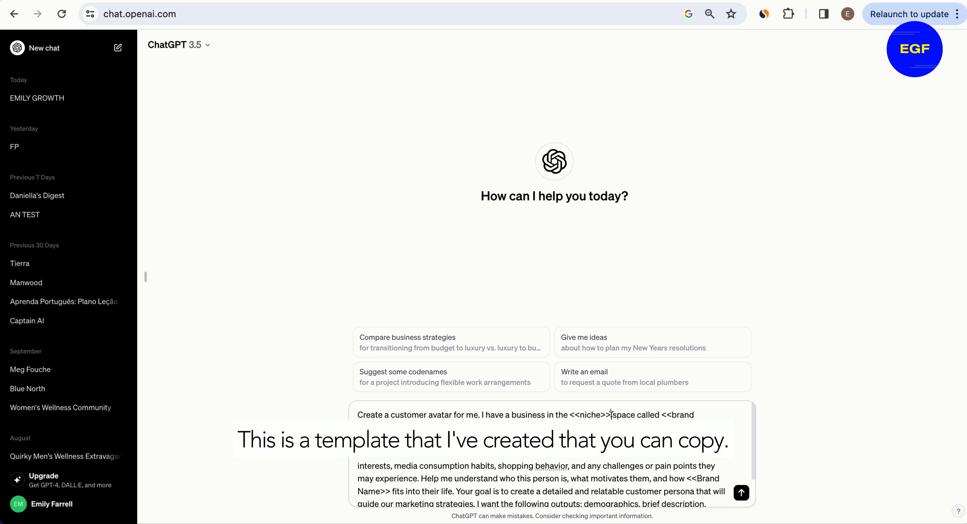
Step: Replace the niche and brand name placeholders in the prompt template with fitness and Run Fast
drag(611, 415, 568, 416)
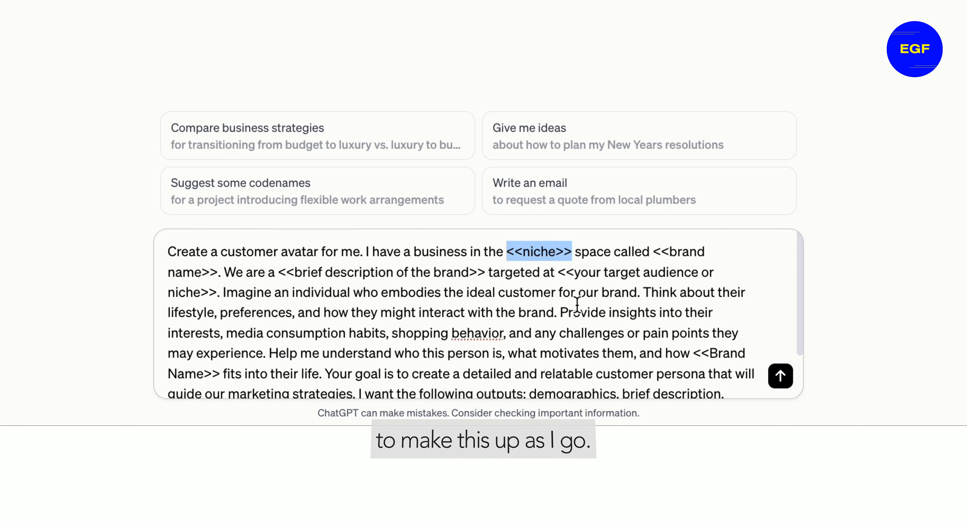
text(fitness)
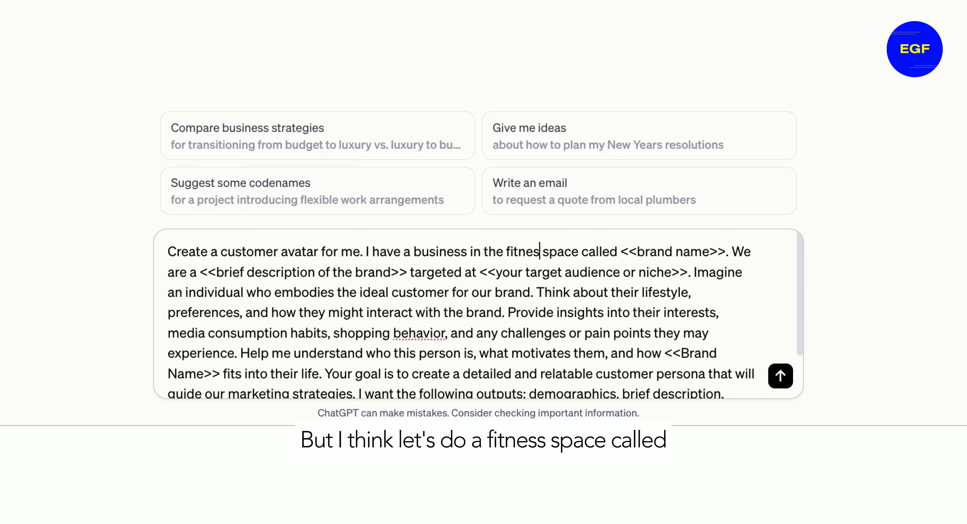
drag(628, 255, 732, 253)
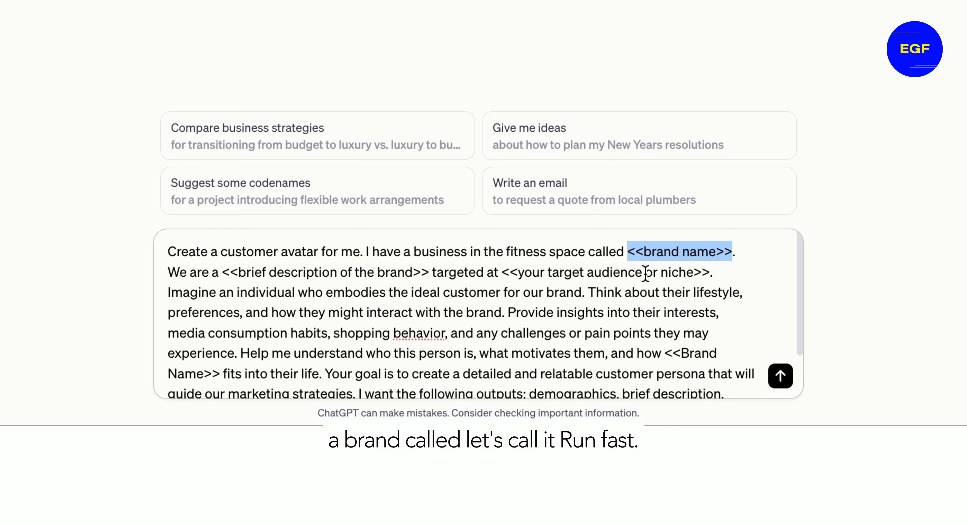
text(Run Fast. We are)
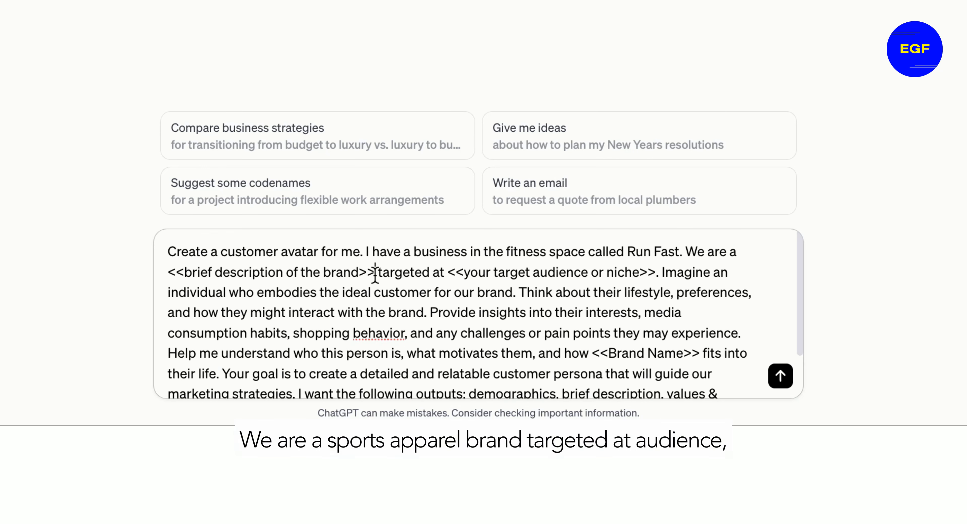
Step: Replace the brief brand description placeholder with sports apparel brand
drag(375, 273, 170, 275)
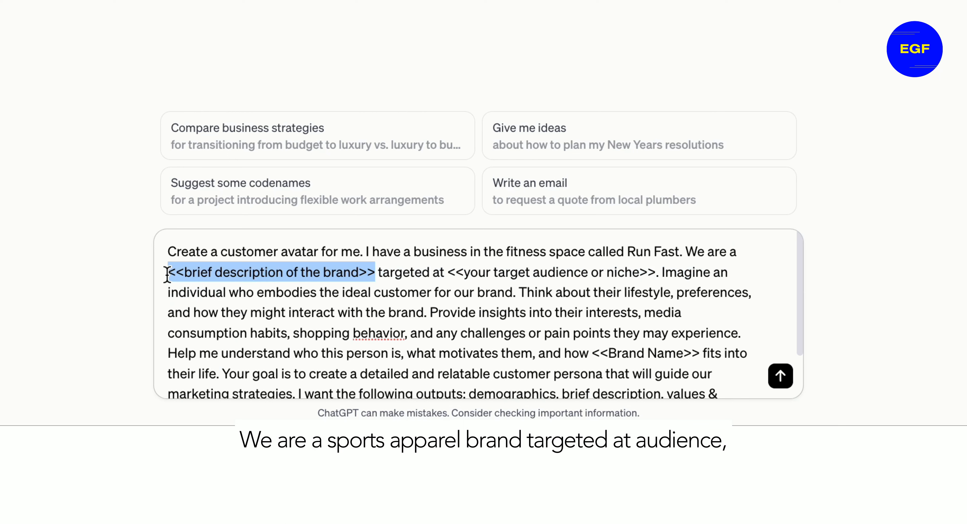
text(sports a)
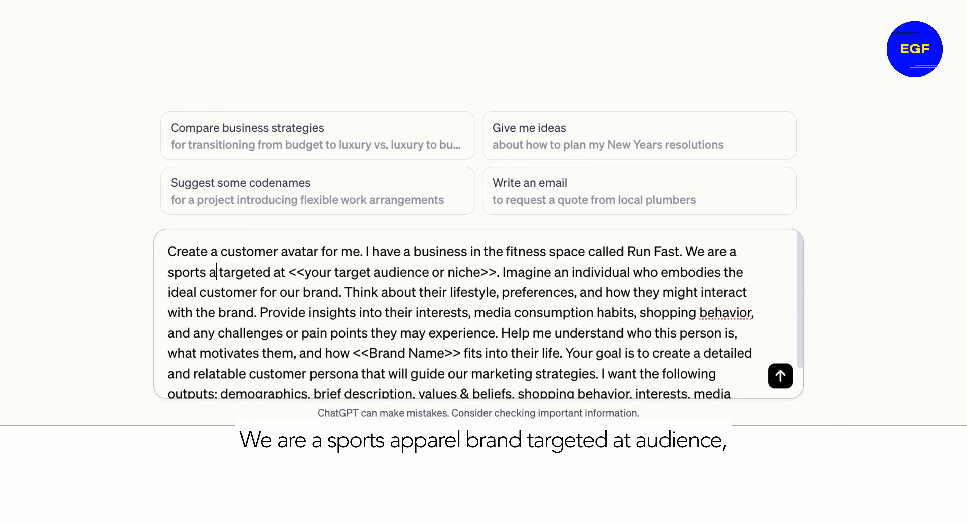
text(pparel br)
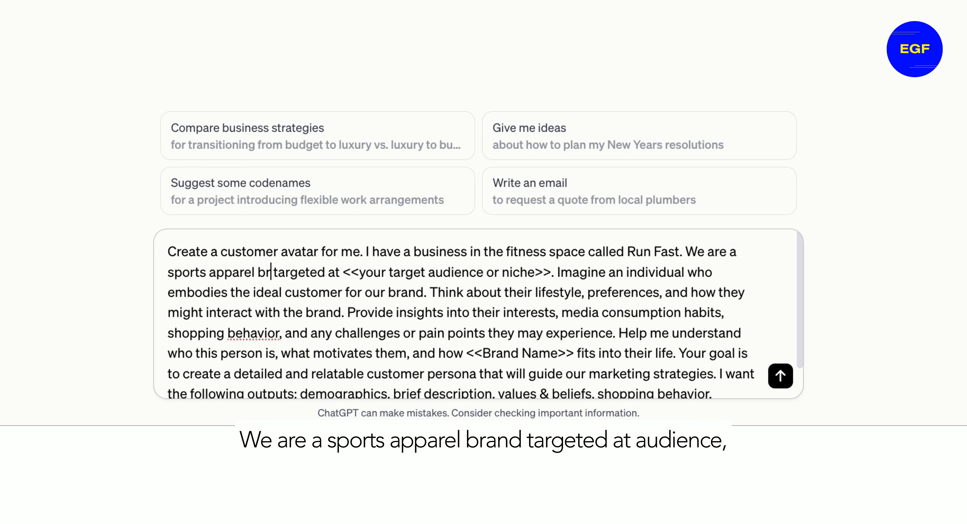
text(and)
Step: Replace the target audience placeholder with young adult men who run/ jog as part of their lifestyle
drag(366, 273, 573, 273)
text(young adul)
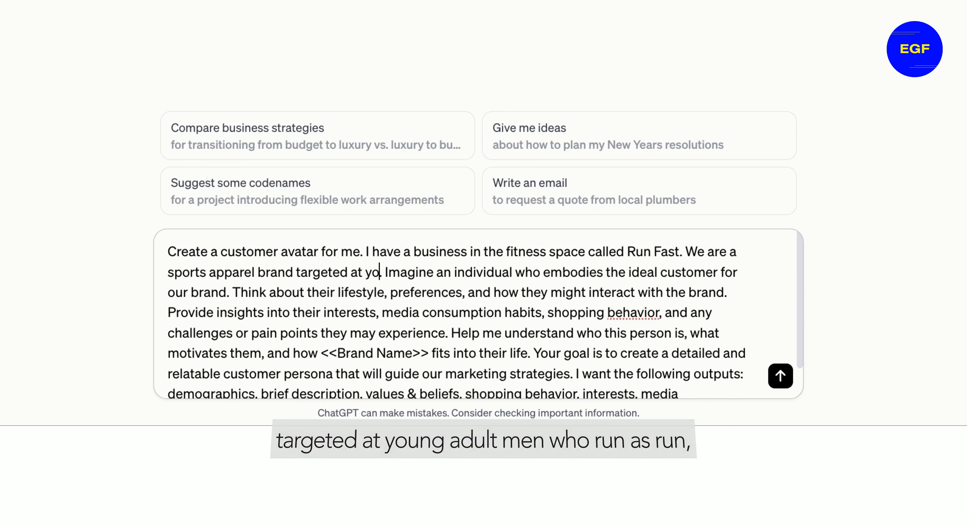
text(t men)
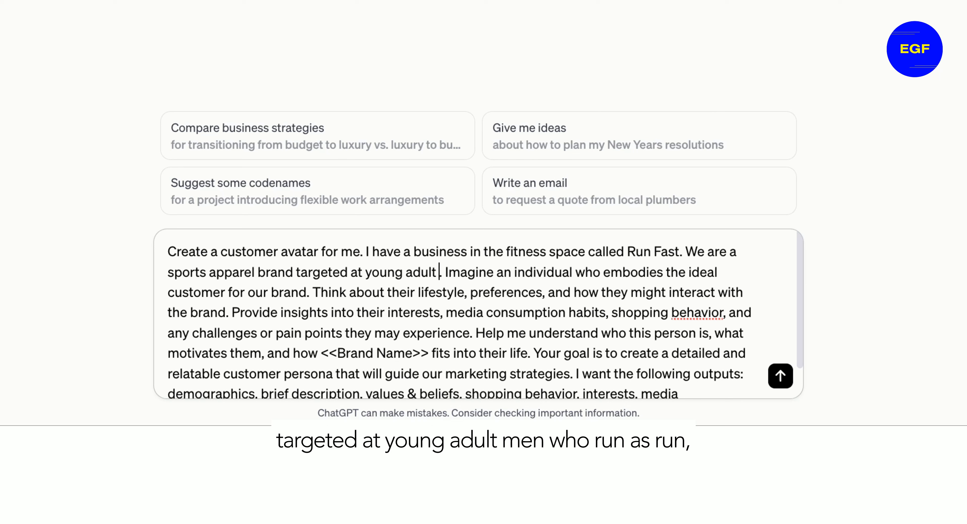
text( who run)
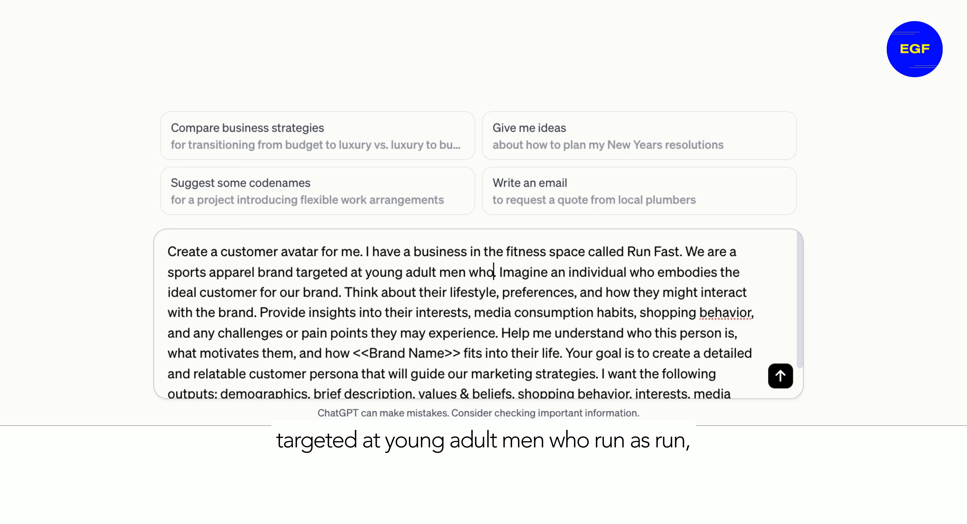
text( as p. Ima)
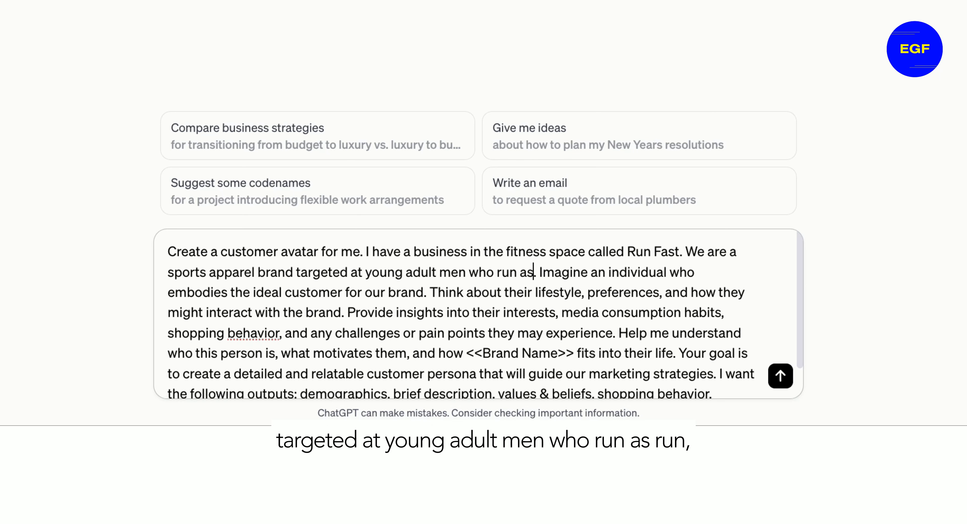
key(BackSpace)
key(BackSpace)
key(BackSpace)
key(BackSpace)
key(BackSpace)
key(BackSpace)
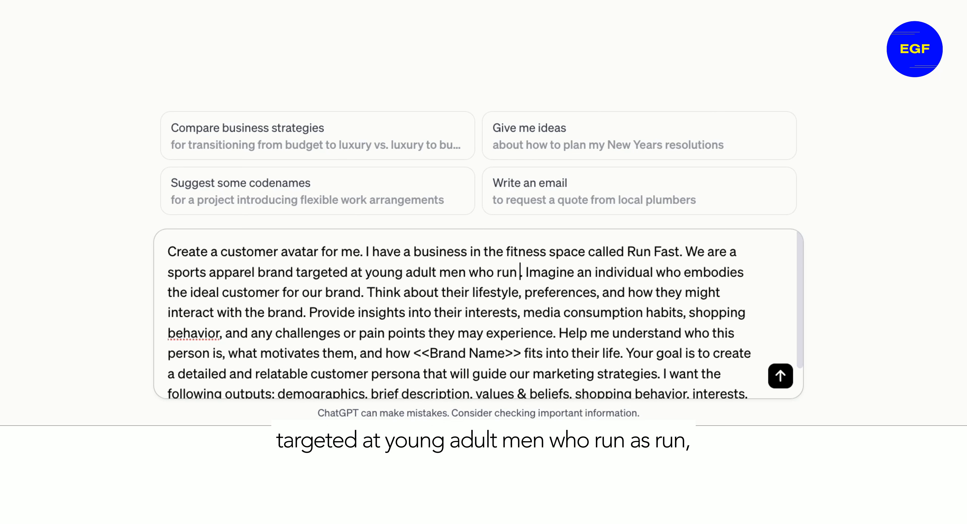
text(/ jog)
text( as pasrt)
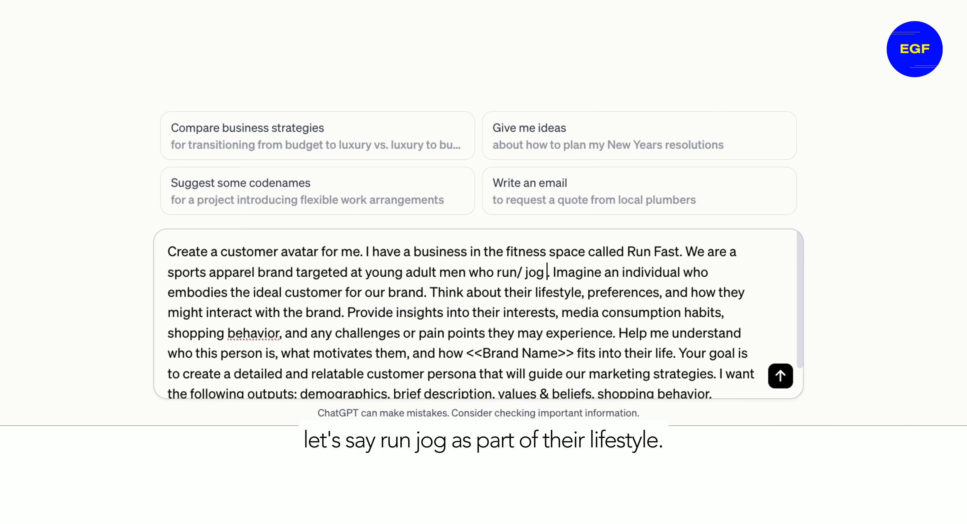
key(BackSpace)
key(BackSpace)
key(BackSpace)
key(BackSpace)
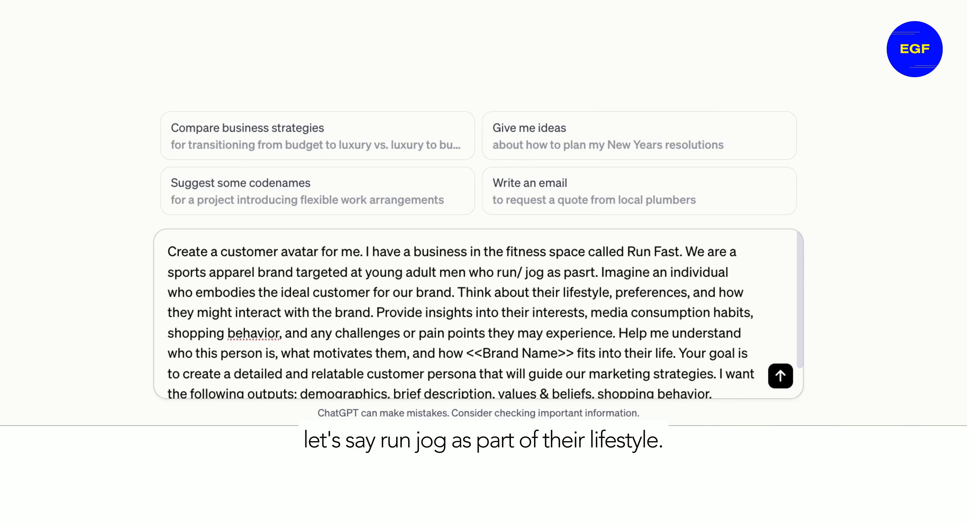
text(rt of their lifet)
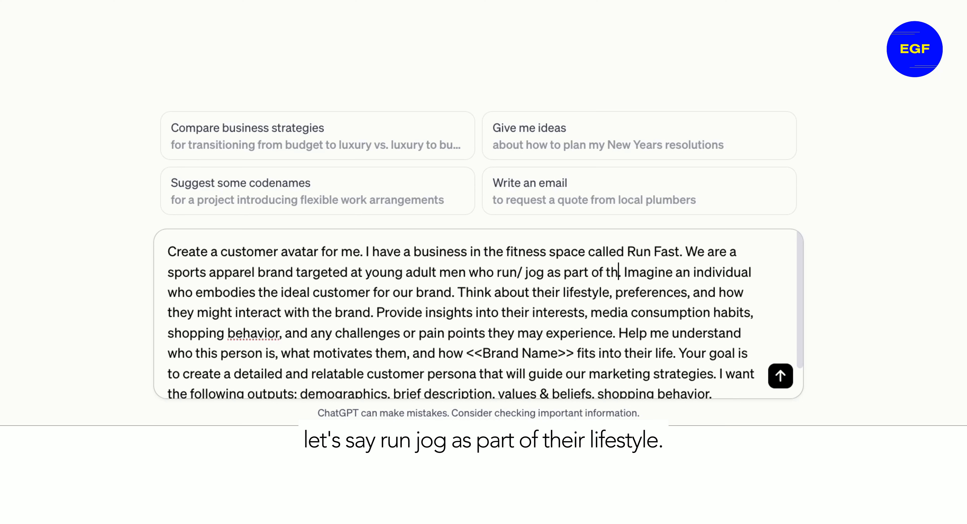
text(syle.)
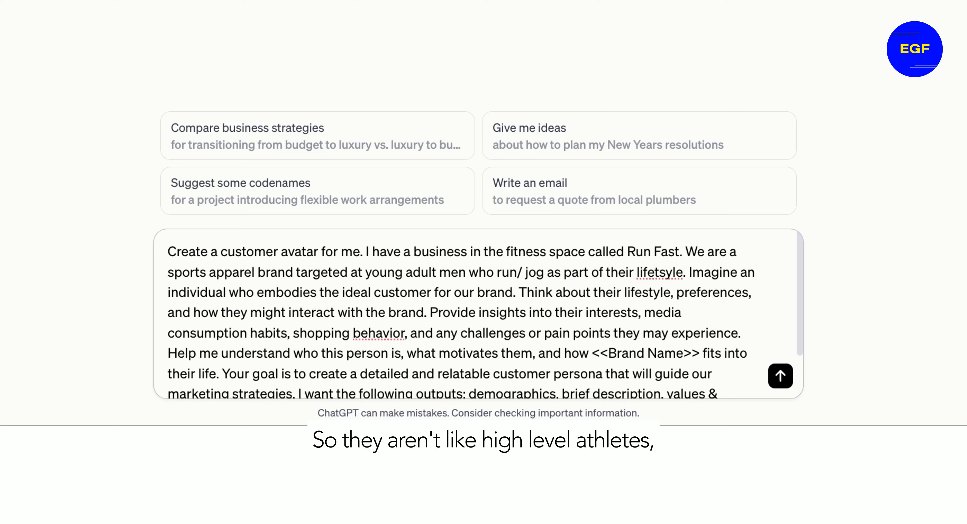
key(BackSpace)
key(BackSpace)
key(BackSpace)
key(BackSpace)
key(BackSpace)
text(s)
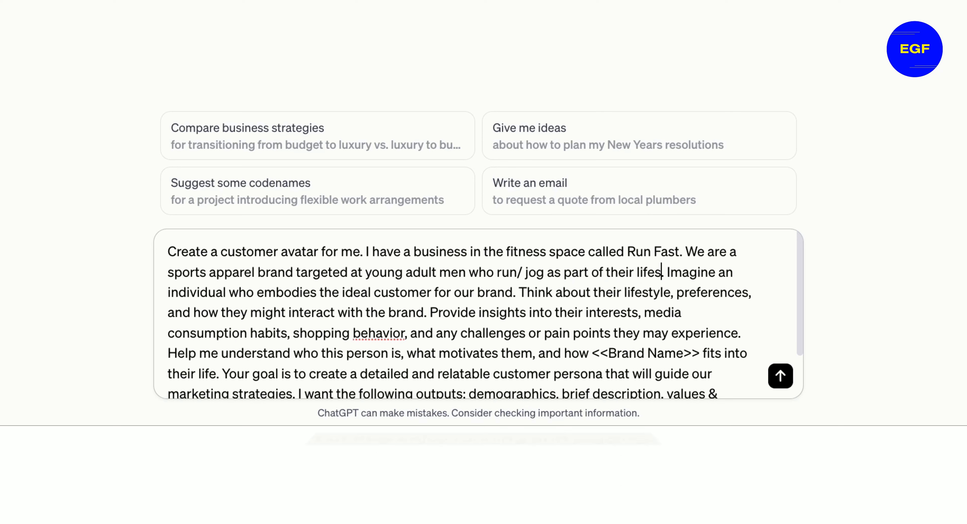
text(tyle)
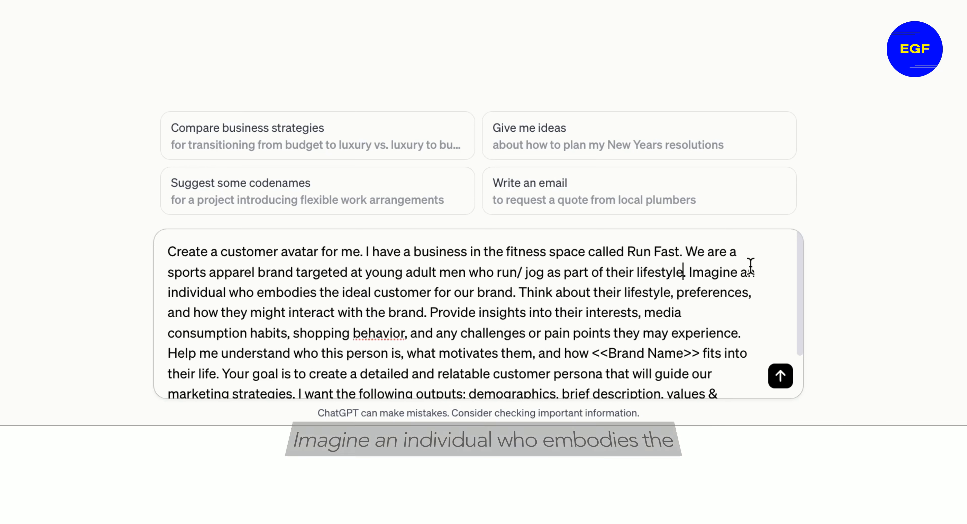
Step: Replace the <<Brand Name>> placeholder further down the prompt with Run Fast
scroll(749, 266, down, 1)
scroll(370, 295, down, 1)
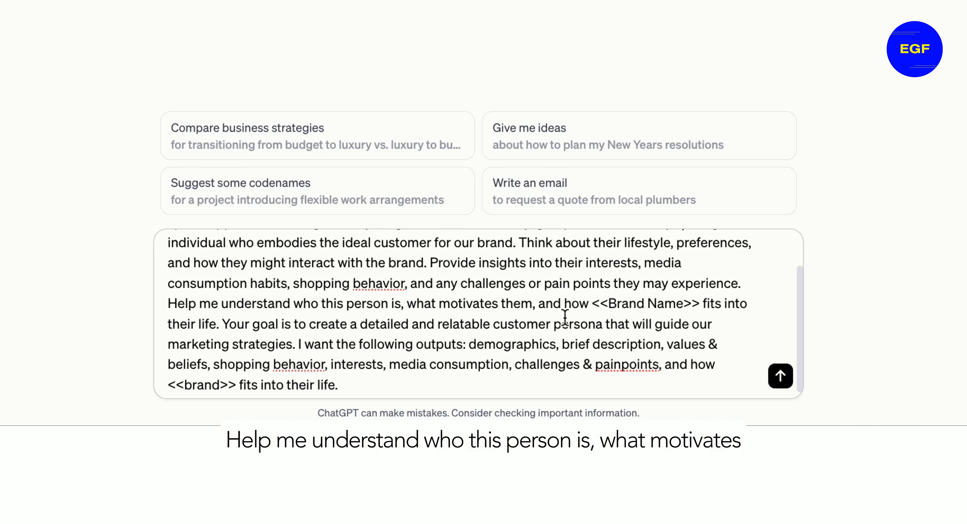
drag(592, 303, 699, 304)
text(Run Fast)
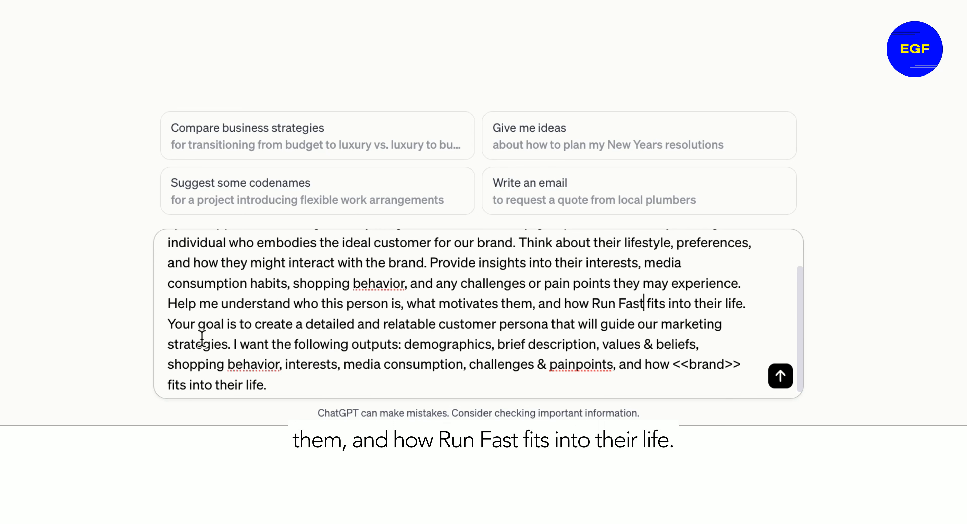
Step: Replace the final <<brand>> placeholder with Run Fast and send the prompt
scroll(247, 349, down, 1)
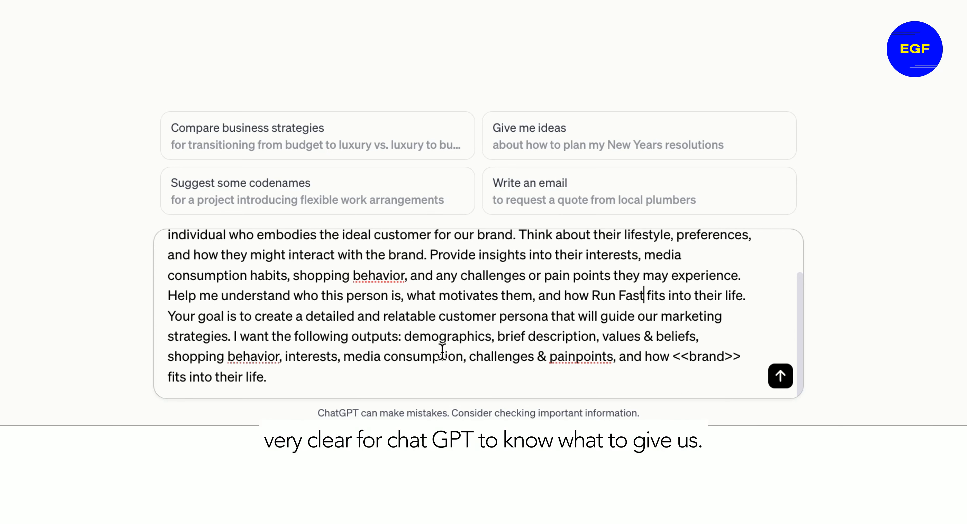
drag(404, 338, 698, 340)
drag(169, 357, 615, 357)
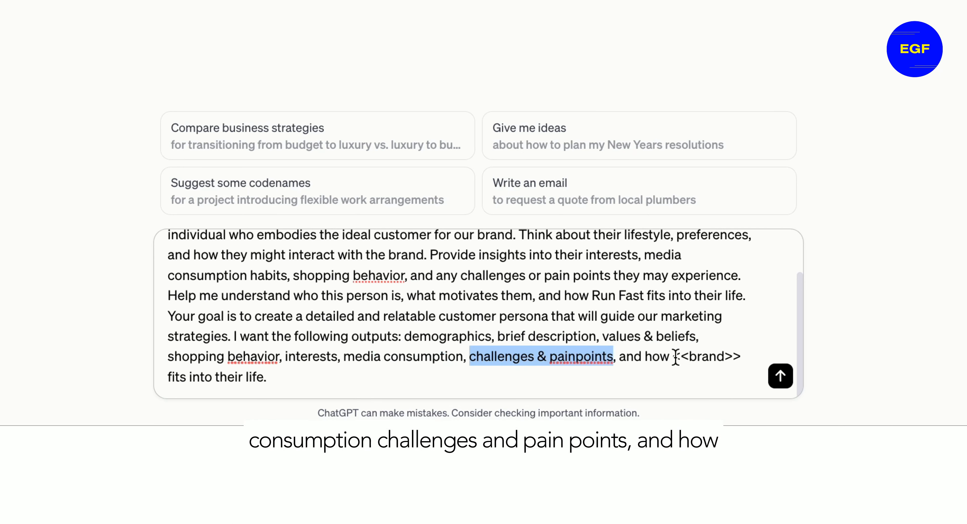
drag(674, 357, 738, 357)
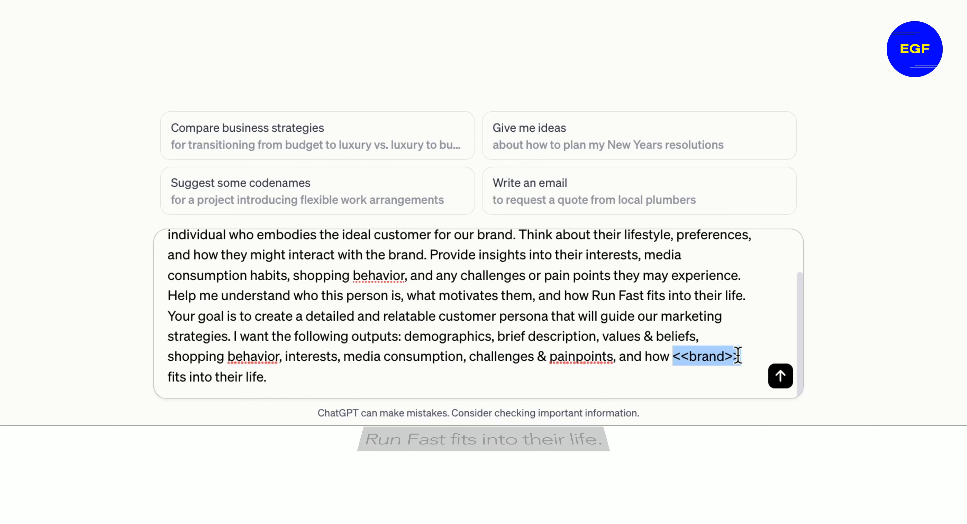
text(Run Fast fits)
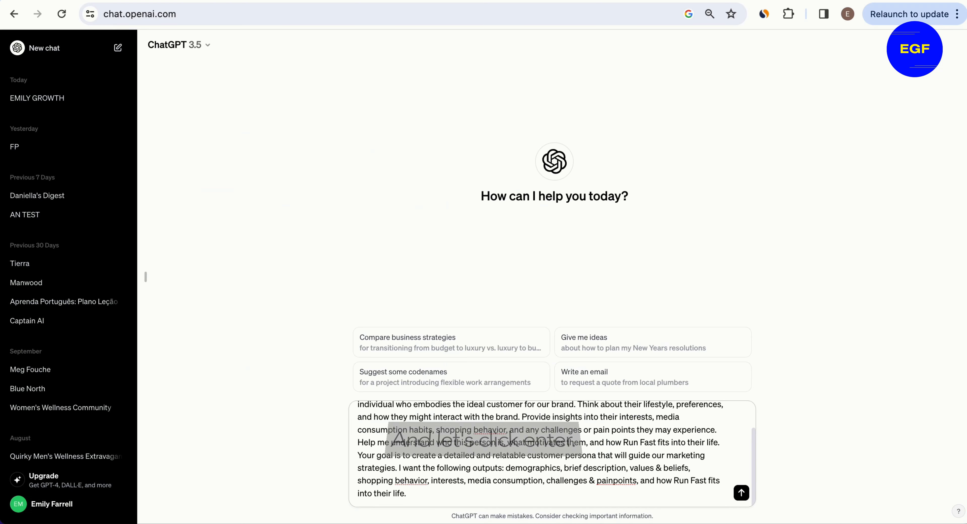
key(Return)
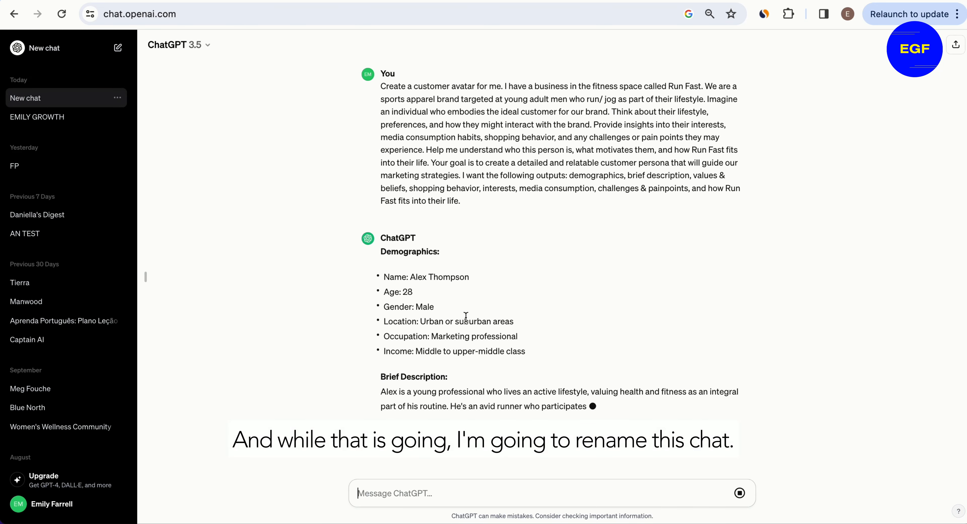
Step: Rename the new chat to Run Fast
click(118, 98)
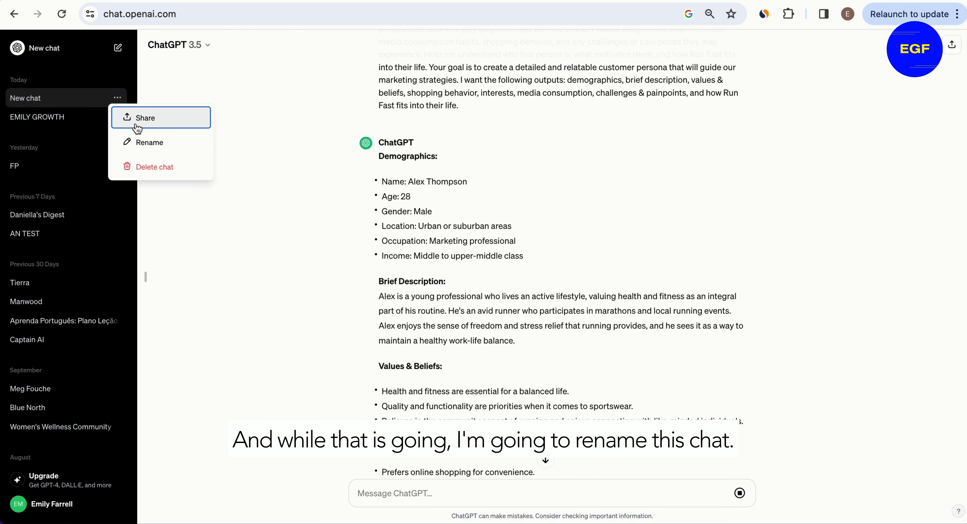
click(149, 142)
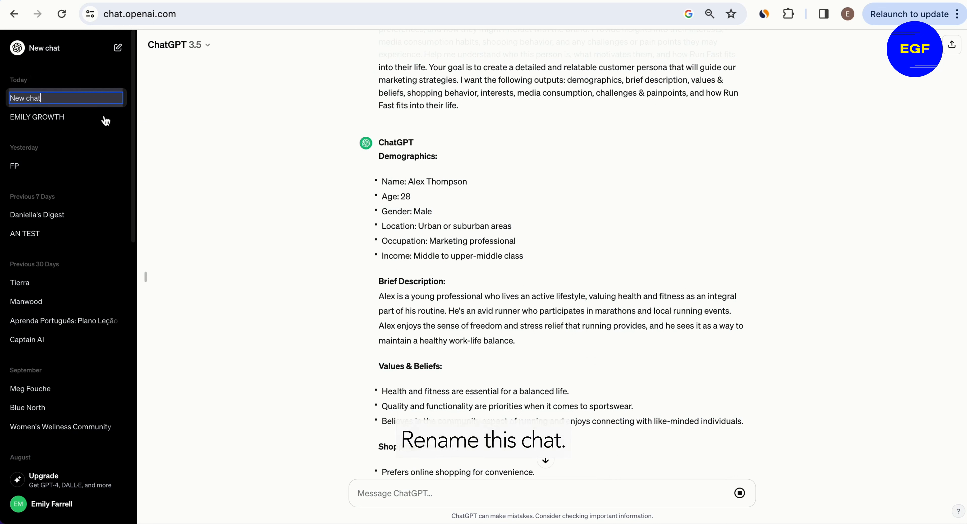
double_click(63, 97)
click(63, 98)
key(super+a)
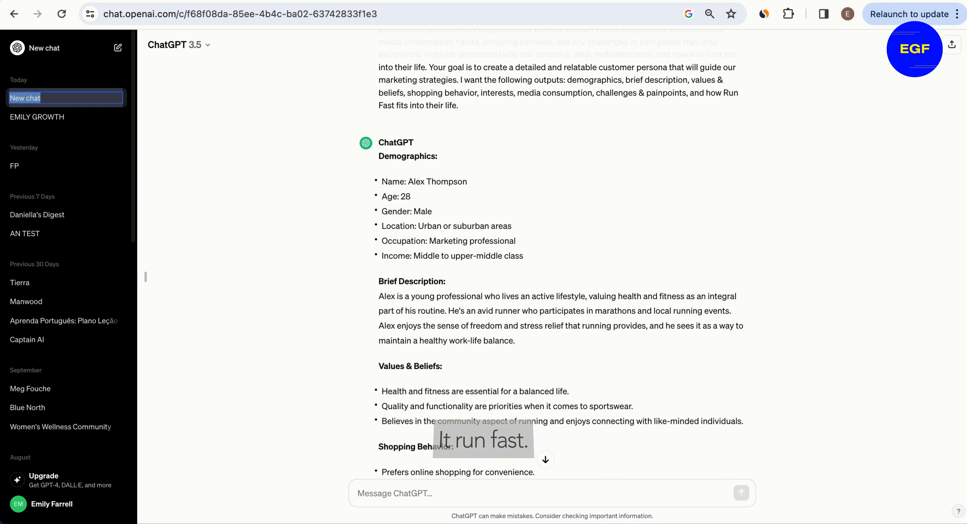
text(Run Fast)
key(Return)
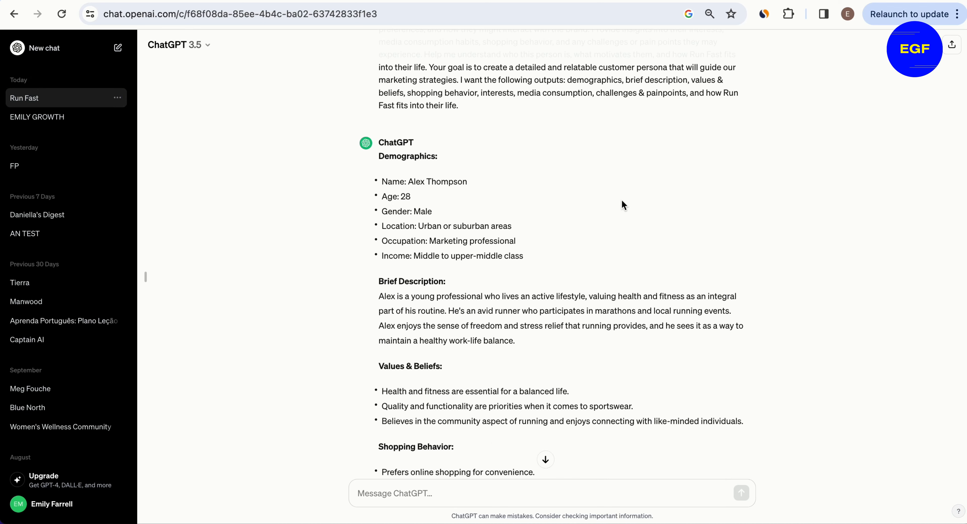
Step: Scroll through the generated customer persona and highlight the persona's name in the response
scroll(622, 201, down, 3)
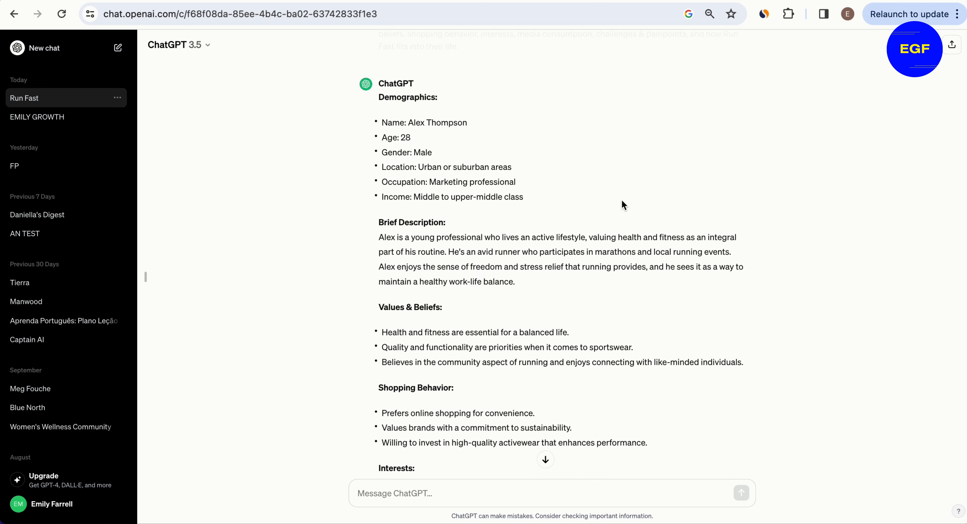
scroll(622, 201, down, 9)
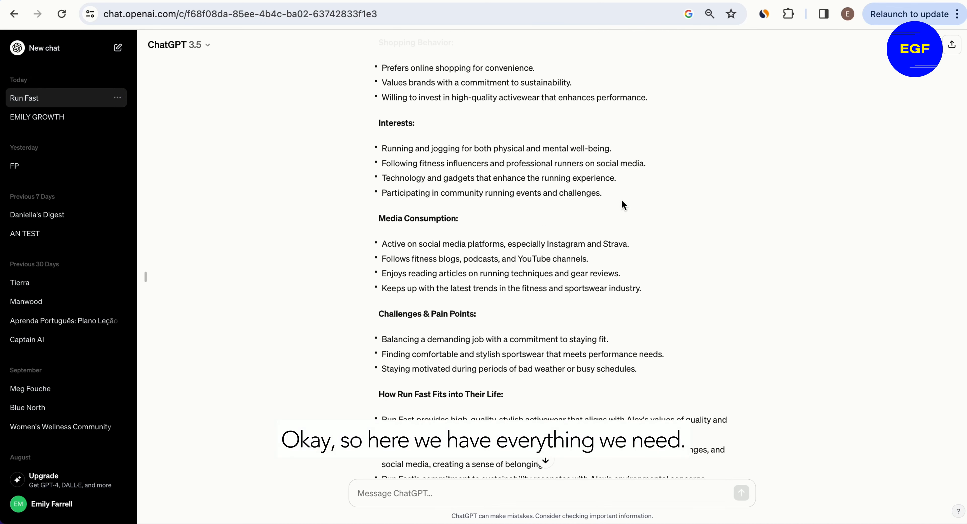
scroll(622, 199, up, 9)
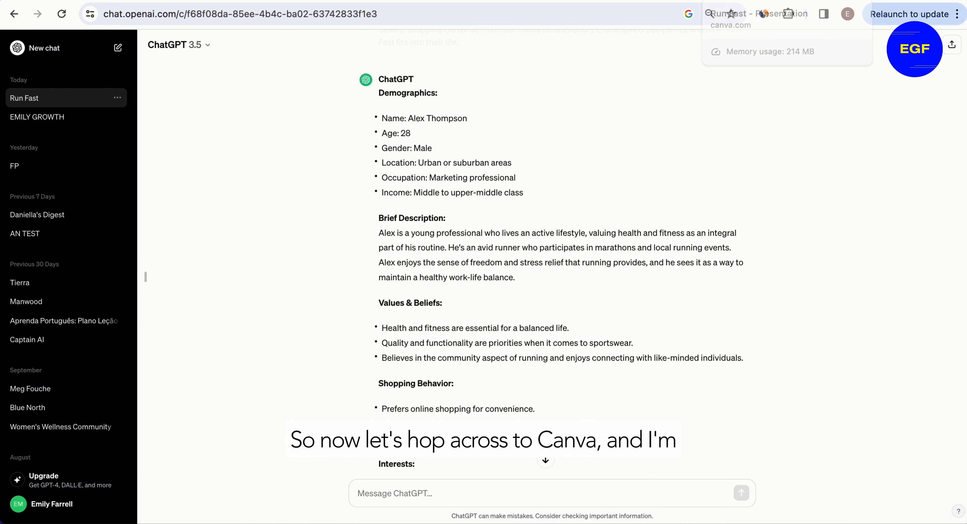
click(738, 1)
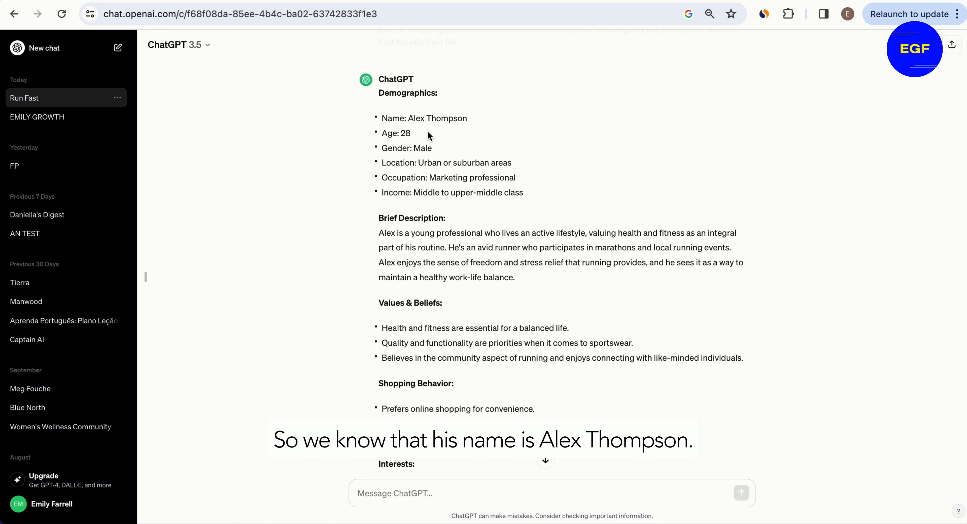
drag(411, 119, 505, 125)
click(467, 118)
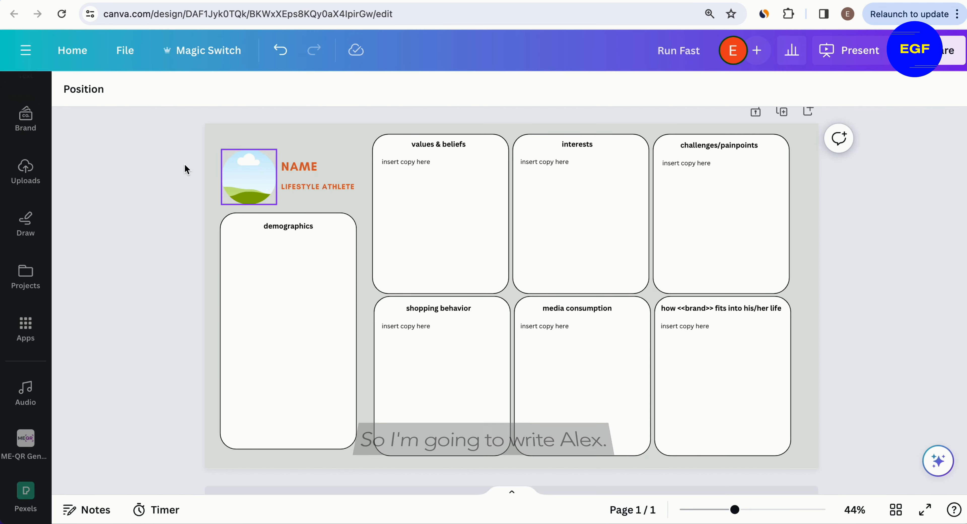
Step: Switch to the Canva persona template and replace the NAME heading with the persona's first name
click(291, 167)
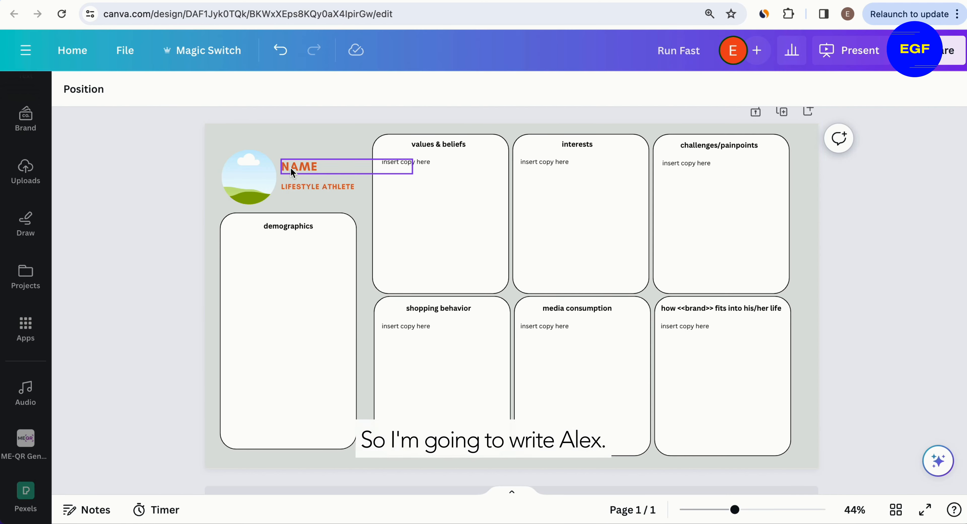
double_click(291, 166)
text(A)
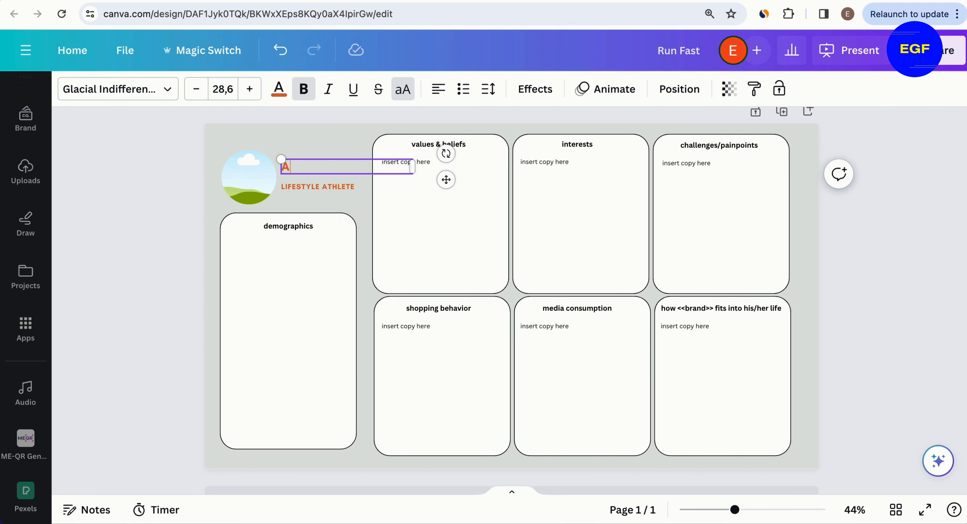
Step: Change the subtitle under the name from LIFESTYLE ATHLETE to LIFESTYLE JOGGER
click(302, 188)
drag(302, 189, 301, 185)
click(349, 203)
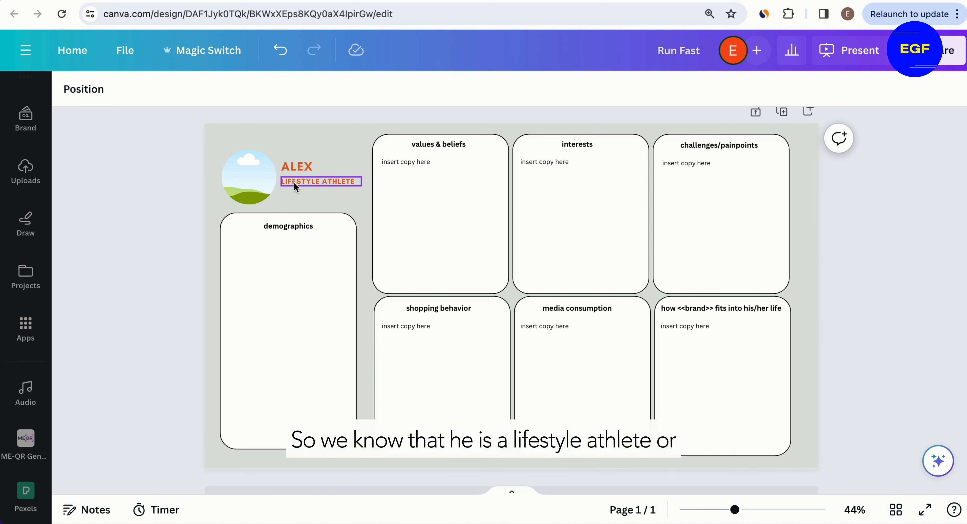
click(336, 182)
click(337, 181)
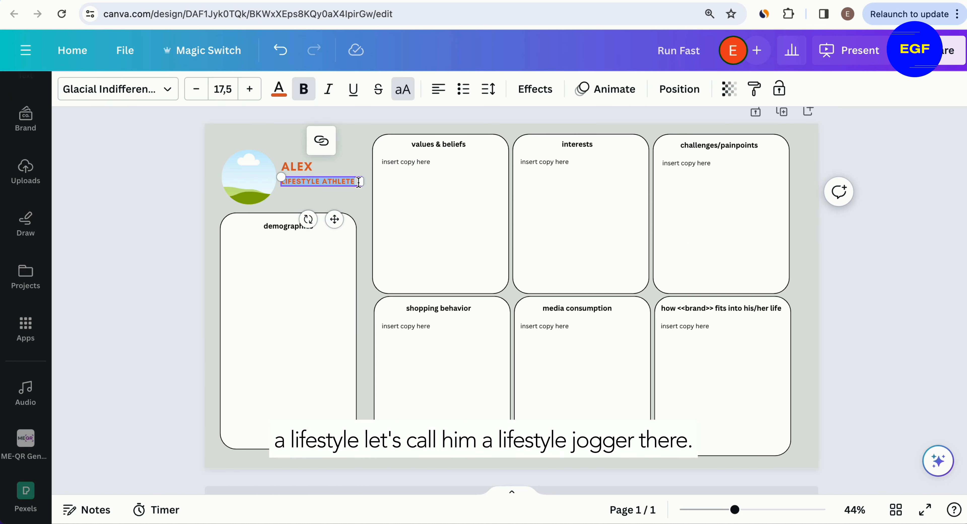
double_click(328, 182)
text(JOGGER)
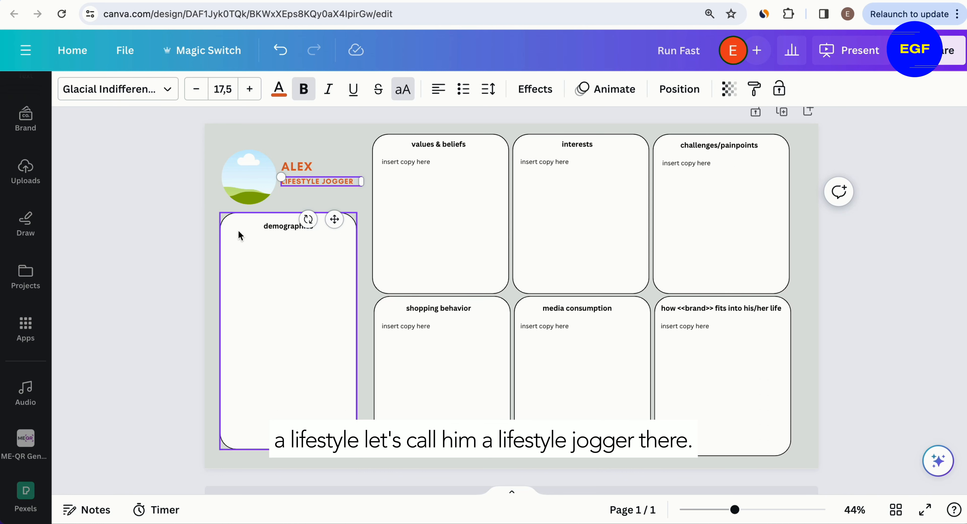
click(177, 184)
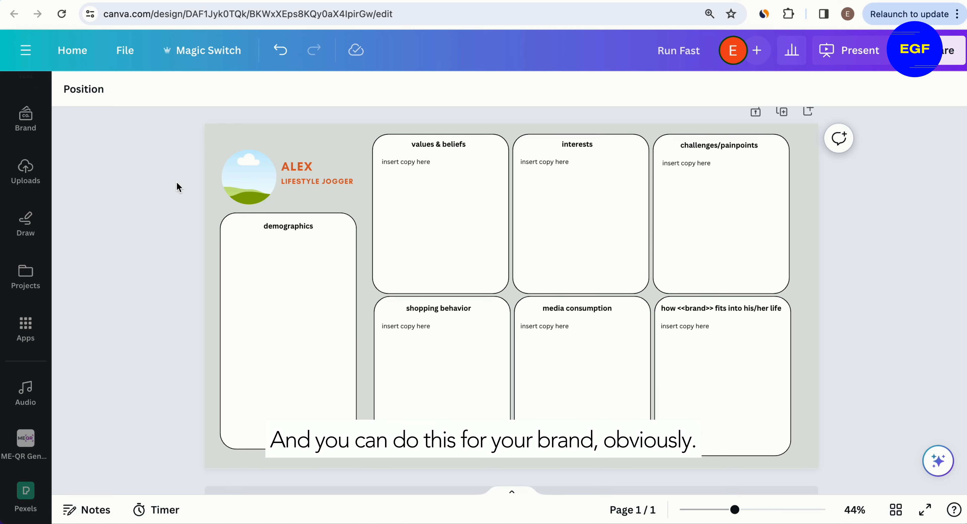
Step: Search Pexels for male runner and place the photo of the runner drinking water into the circular profile frame
click(26, 496)
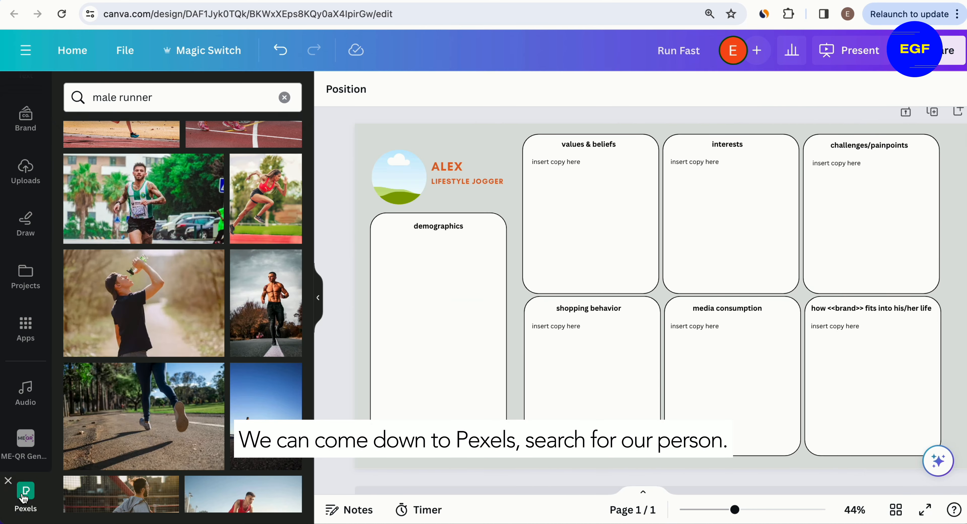
drag(93, 98, 165, 98)
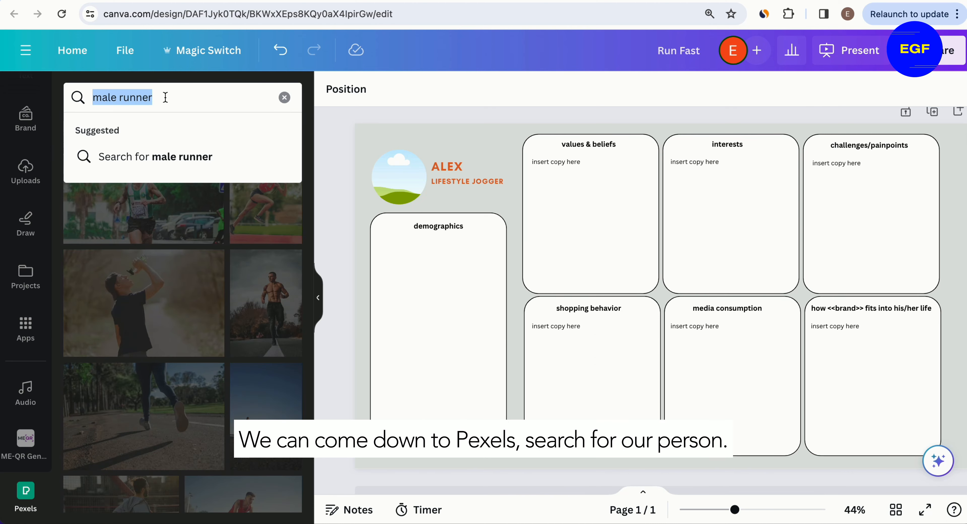
key(Return)
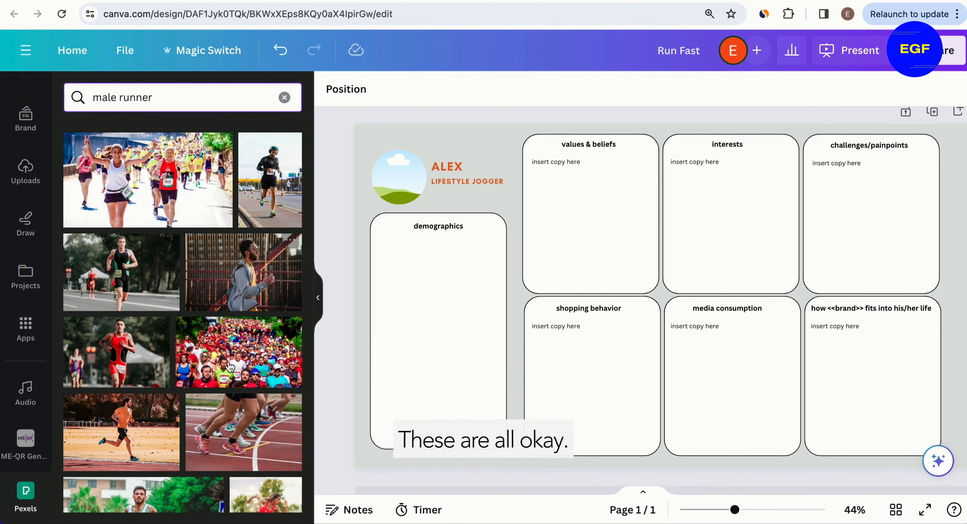
scroll(219, 380, down, 3)
scroll(218, 380, down, 3)
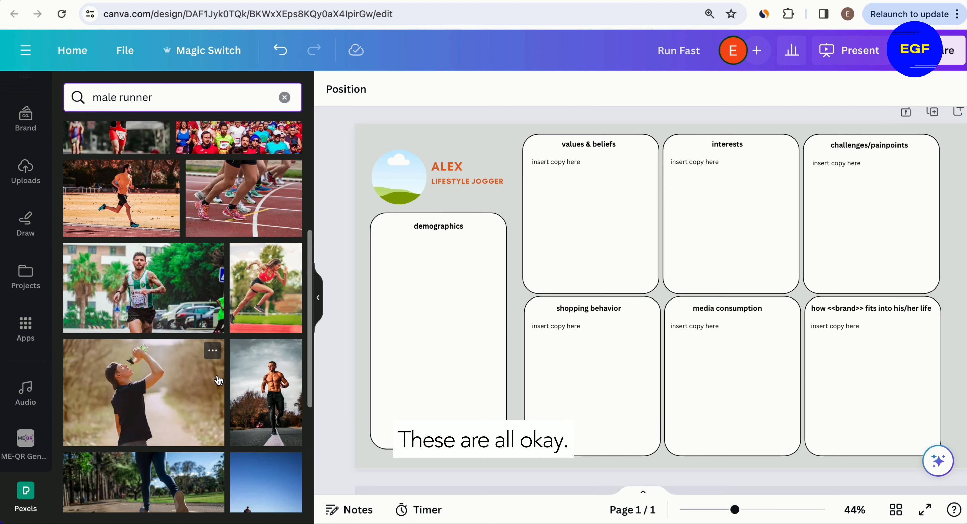
click(126, 389)
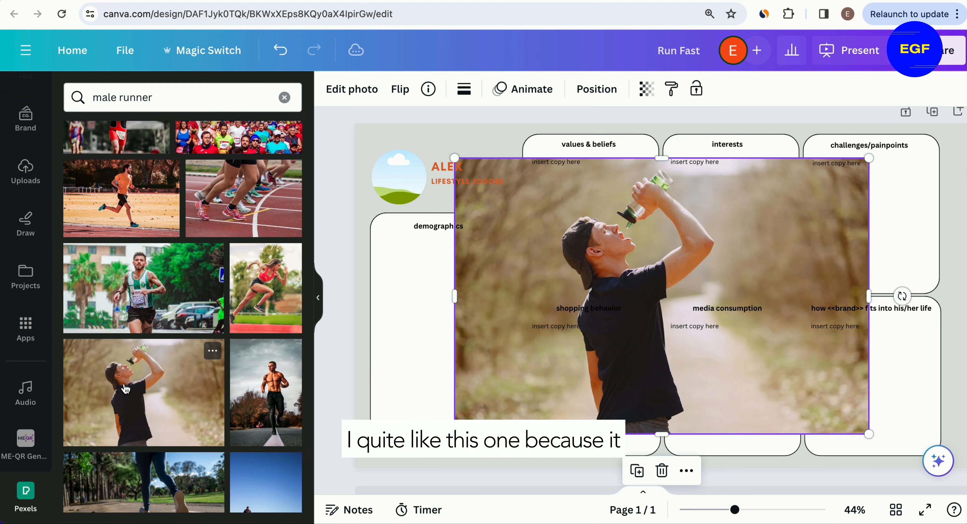
click(320, 300)
drag(461, 239, 245, 180)
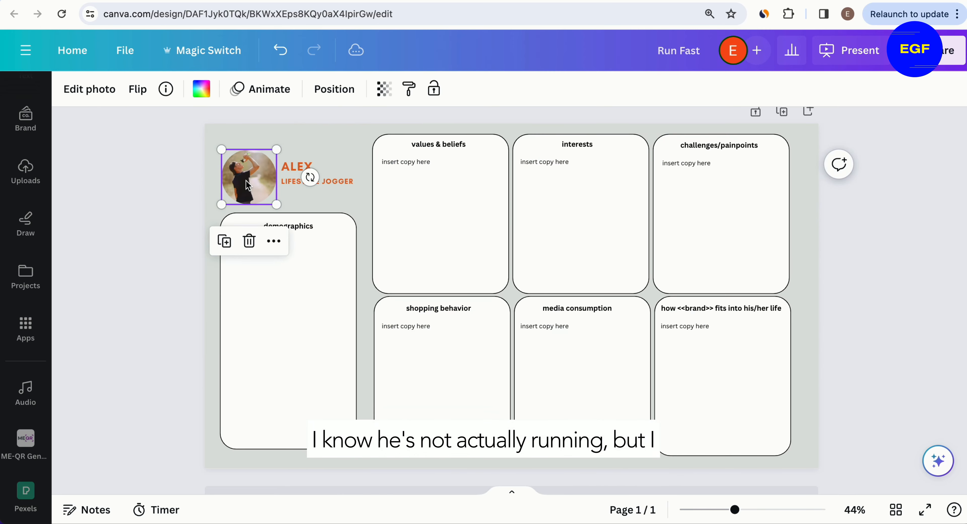
Step: Adjust the crop of the photo inside the circular frame
double_click(246, 180)
drag(441, 205, 473, 226)
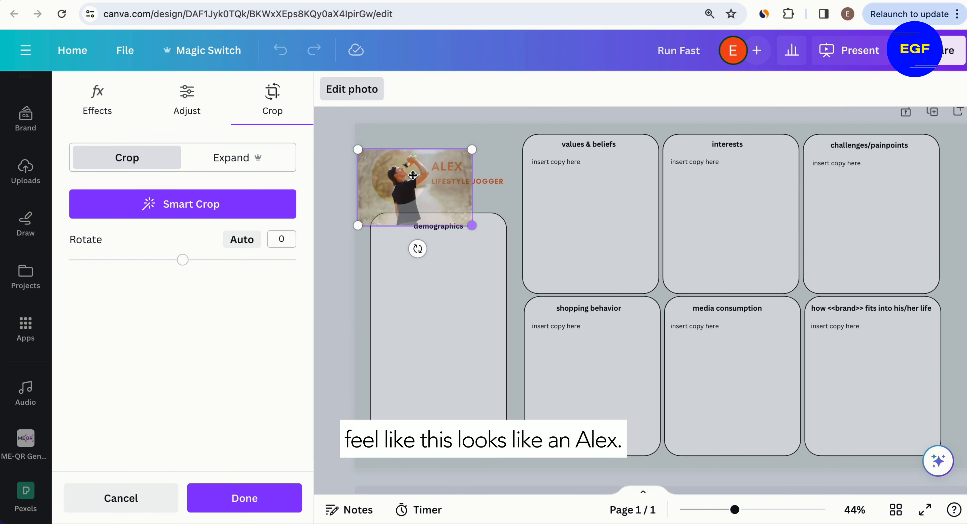
drag(395, 169, 395, 167)
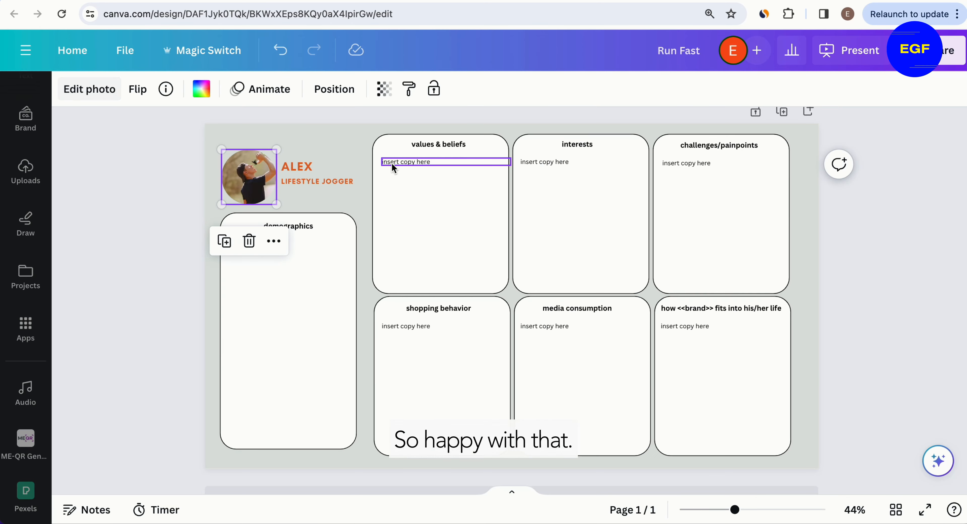
key(Return)
click(165, 273)
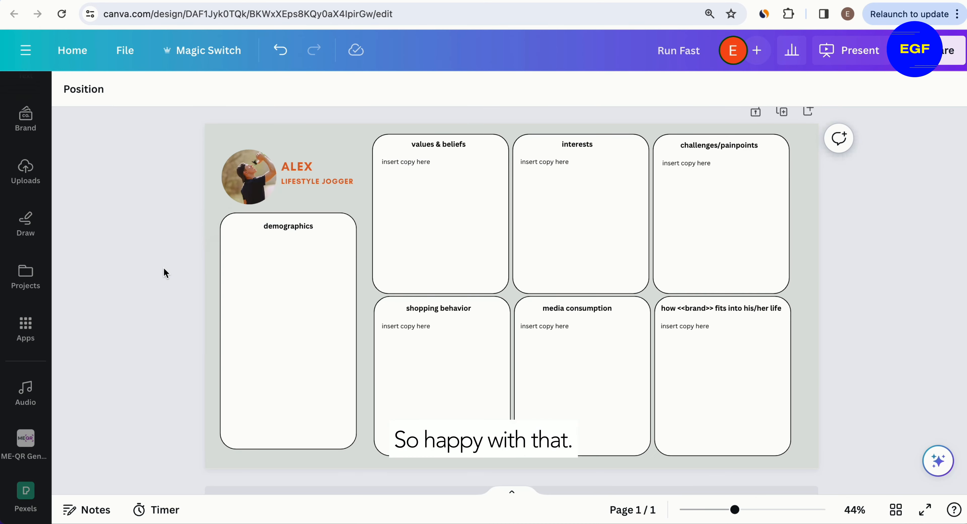
Step: Duplicate the demographics heading lower in its box and retitle the copy description
click(283, 227)
drag(288, 227, 285, 322)
double_click(285, 321)
text(description)
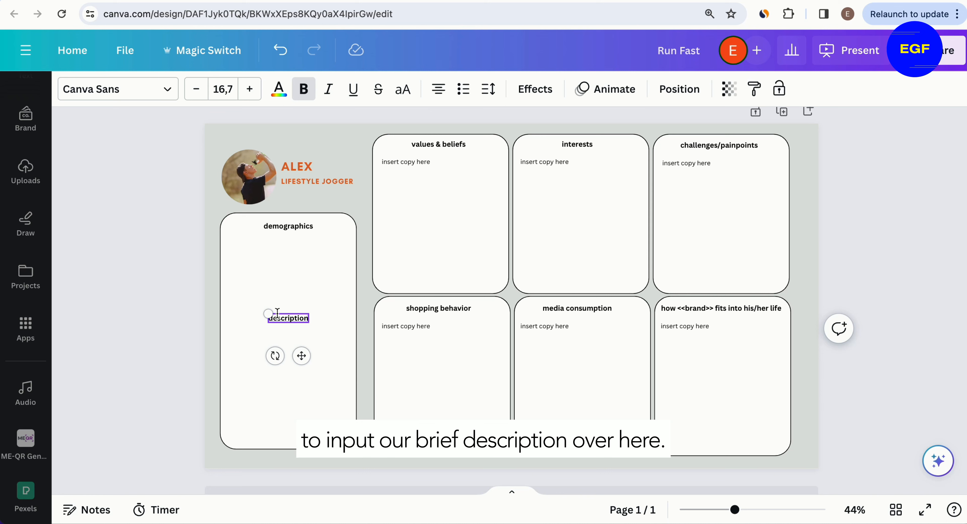
click(293, 288)
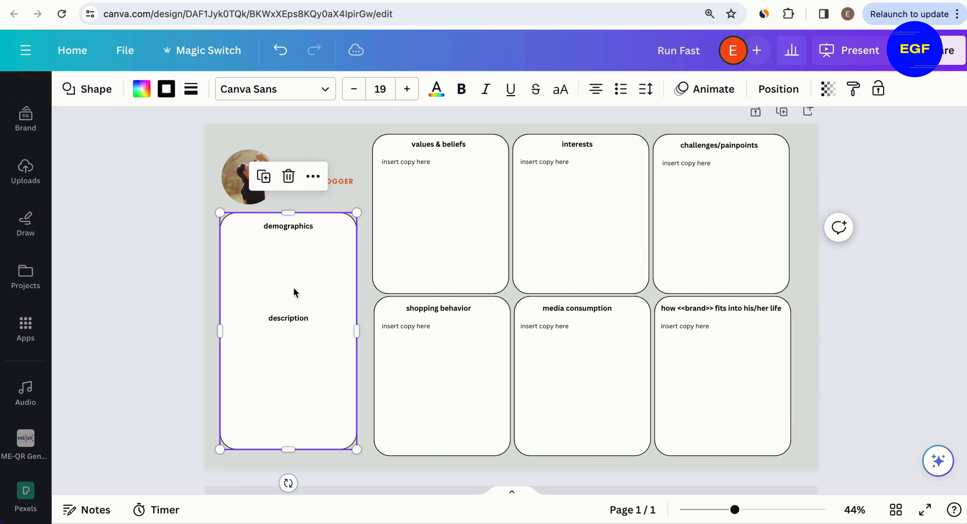
Step: Copy the insert copy here placeholder and move the copy under the demographics heading
click(423, 163)
key(super+c)
key(super+v)
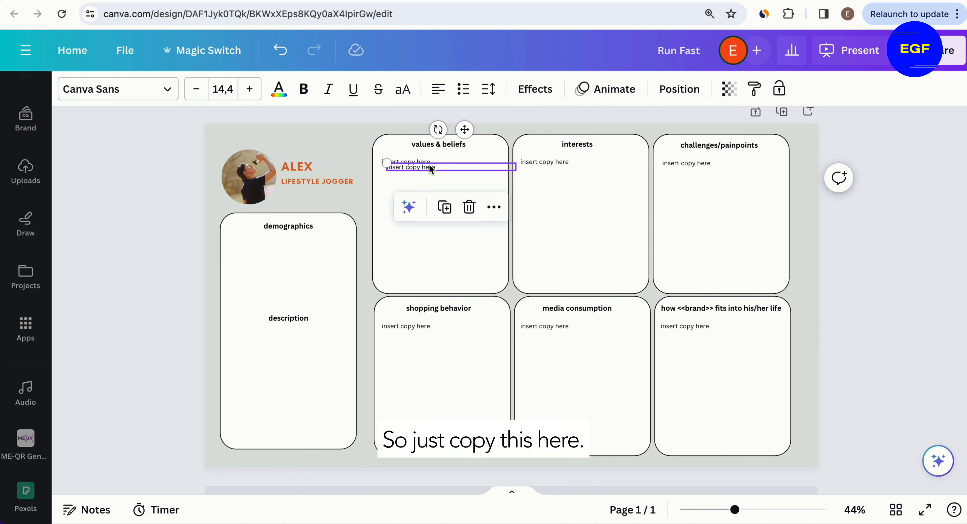
drag(436, 167, 277, 248)
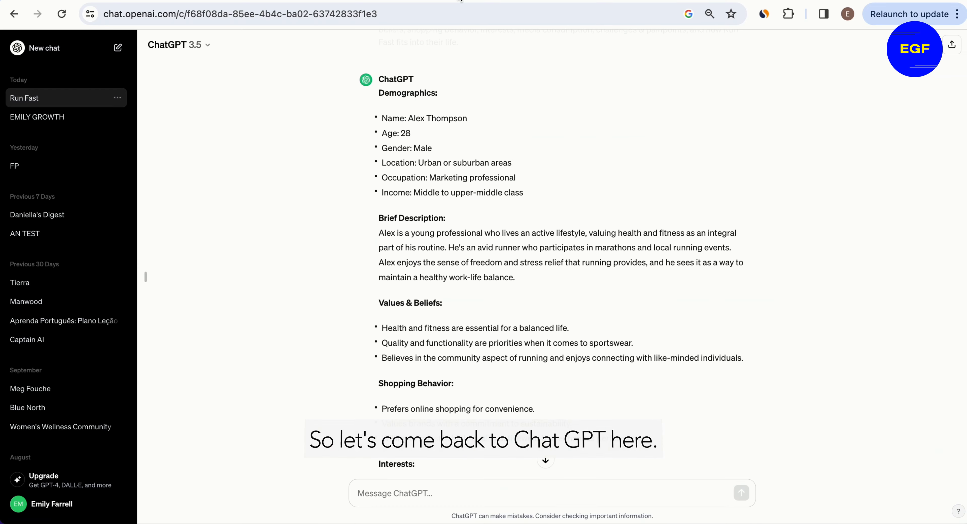
Step: Paste the demographics list from the ChatGPT response over the placeholder and remove its bullet formatting
drag(526, 194, 381, 123)
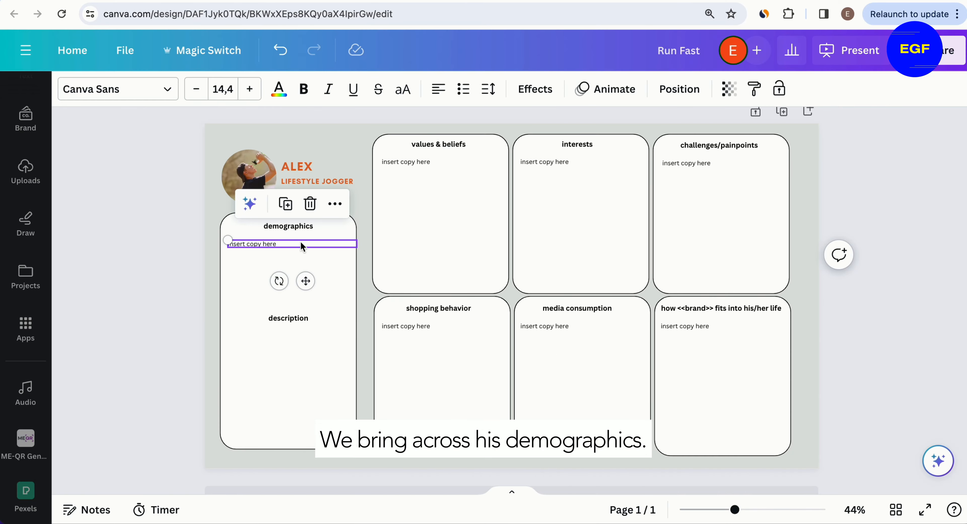
triple_click(302, 242)
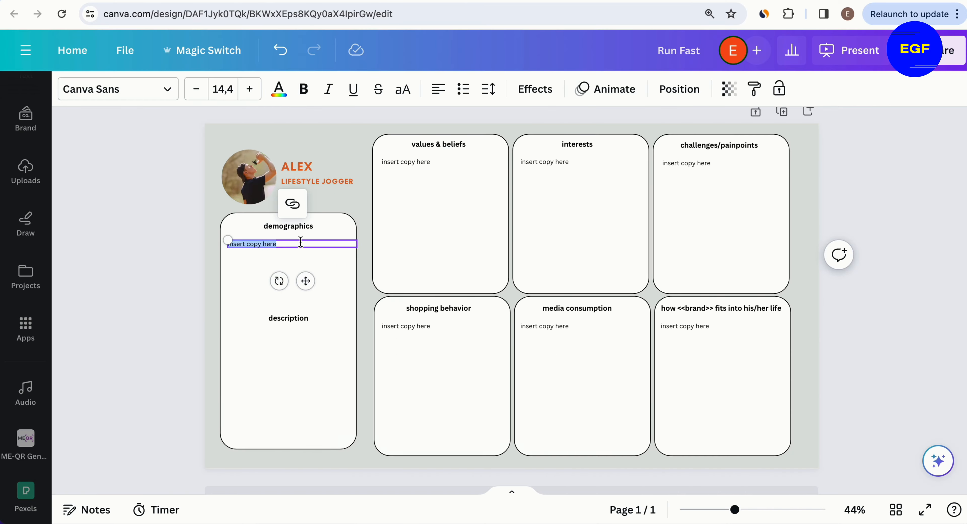
key(super+v)
drag(348, 286, 222, 250)
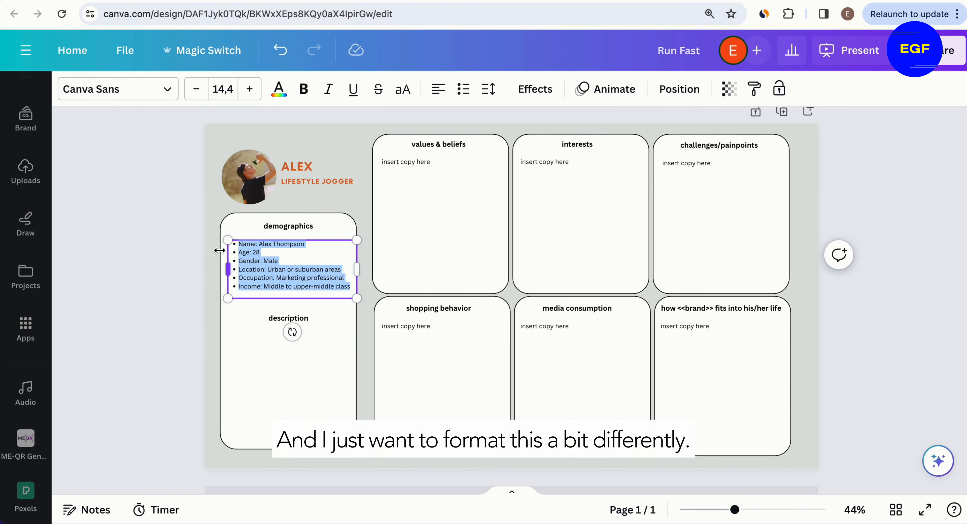
click(464, 91)
click(464, 90)
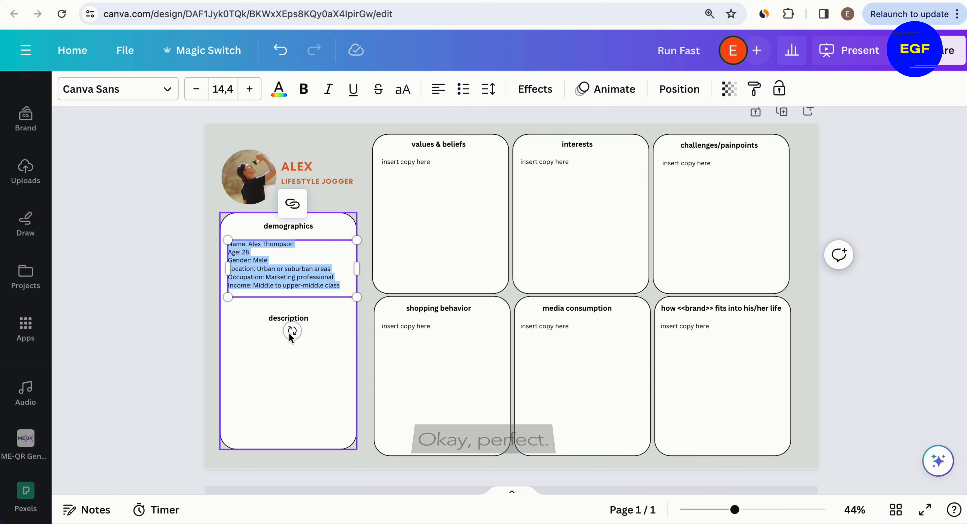
Step: Widen the demographics text box and nudge it up under its heading
drag(357, 298, 367, 302)
click(111, 254)
click(257, 259)
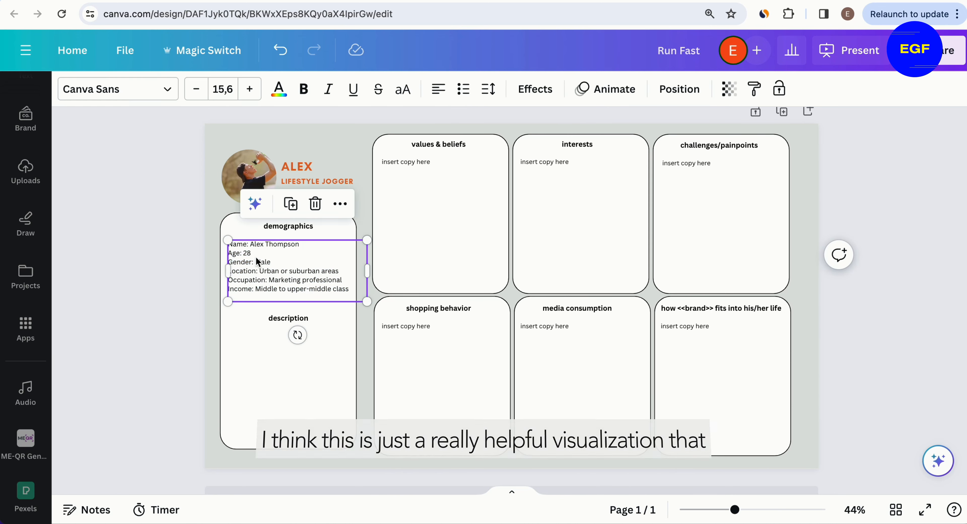
drag(256, 259, 256, 254)
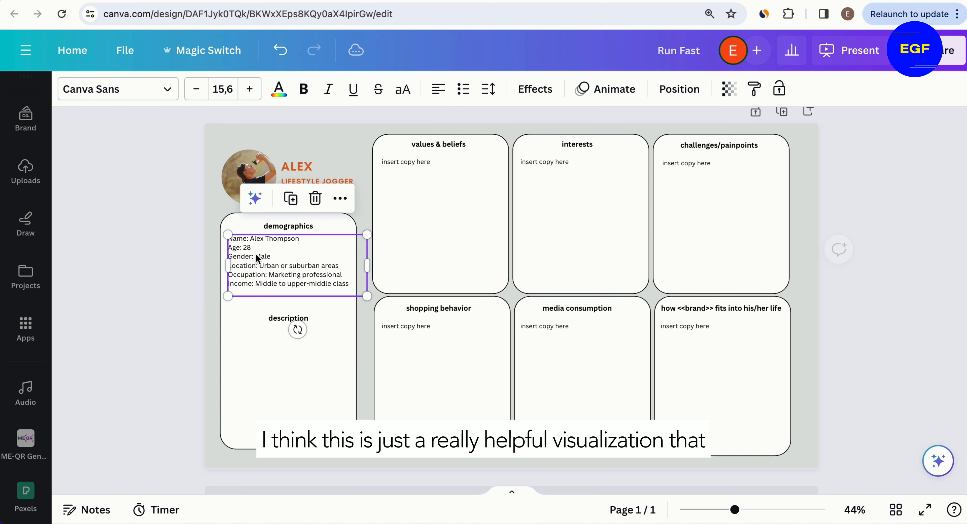
click(214, 244)
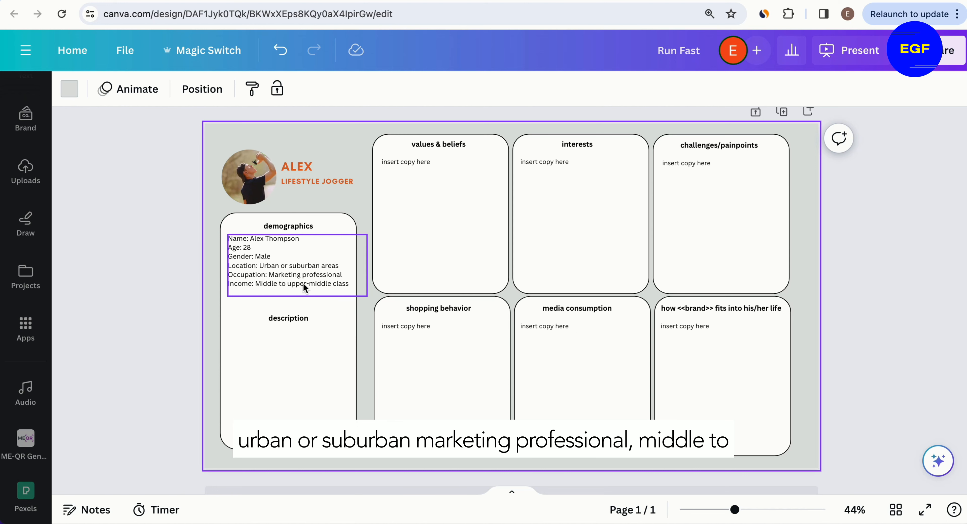
Step: Replace the description heading with the brief description paragraph copied from the ChatGPT response
click(304, 295)
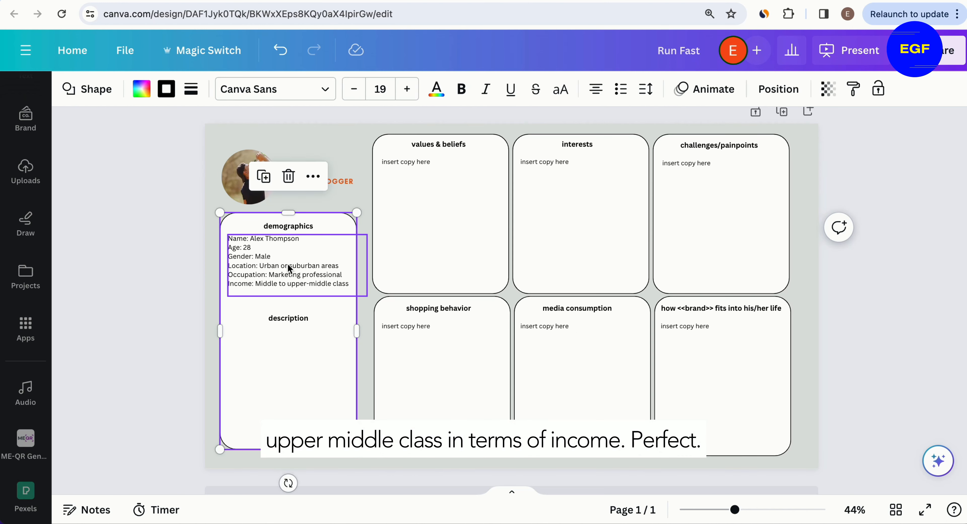
drag(287, 264, 287, 265)
click(288, 316)
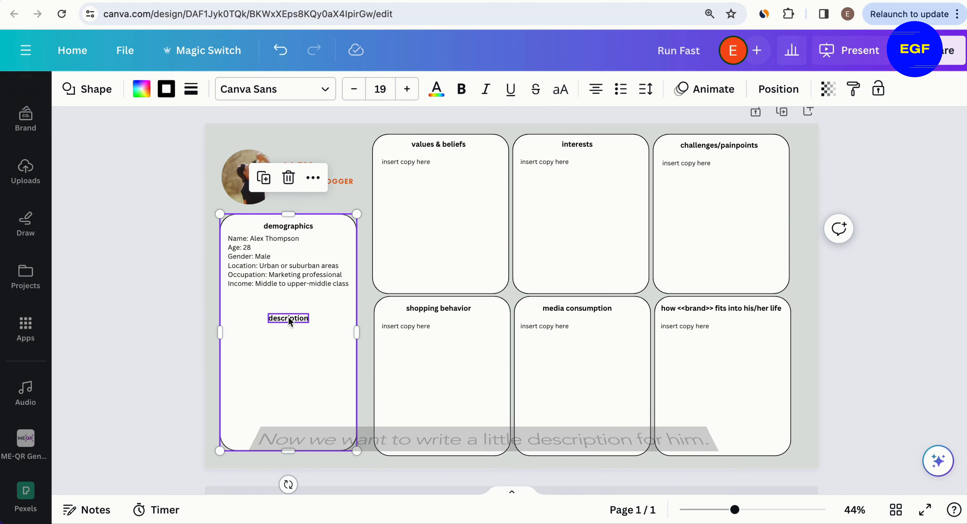
click(304, 89)
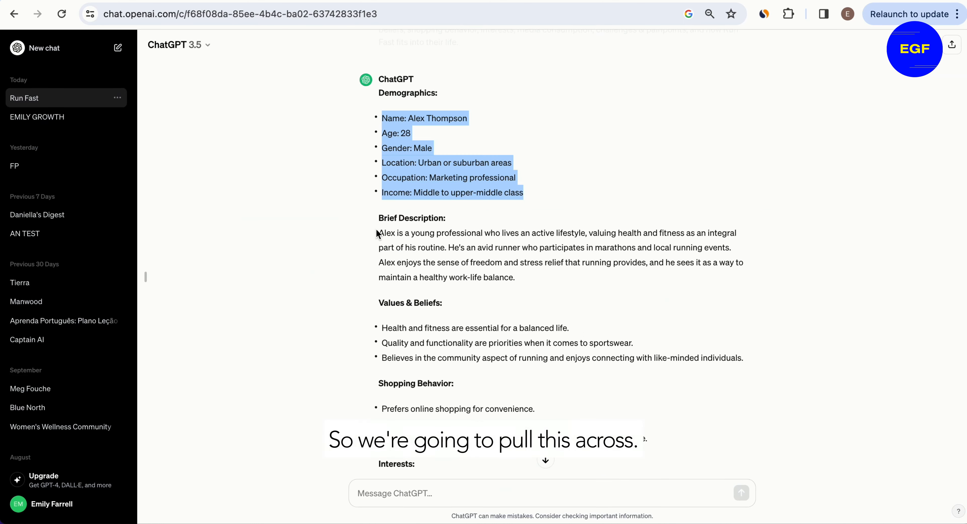
drag(379, 235, 525, 278)
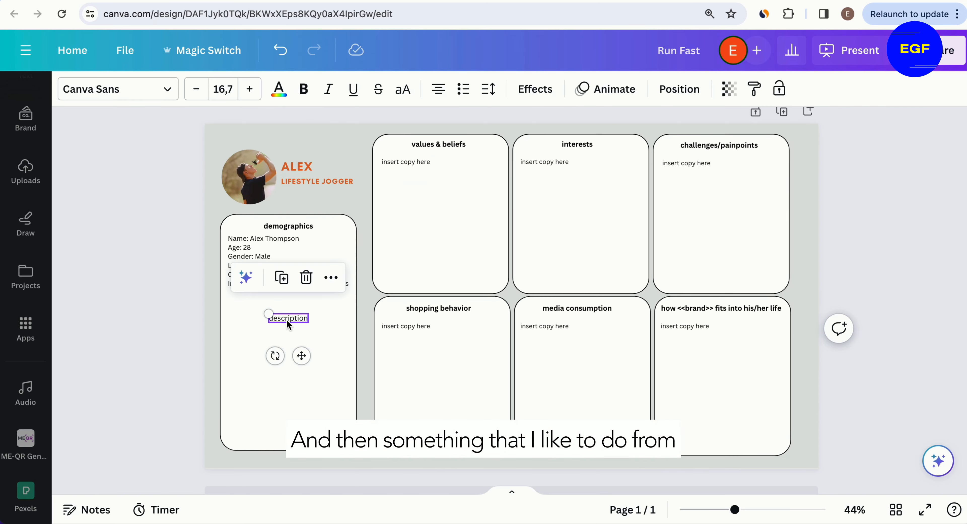
key(ctrl+v)
Step: Resize and reposition the description text box and left-align its text
drag(372, 348, 294, 356)
click(376, 353)
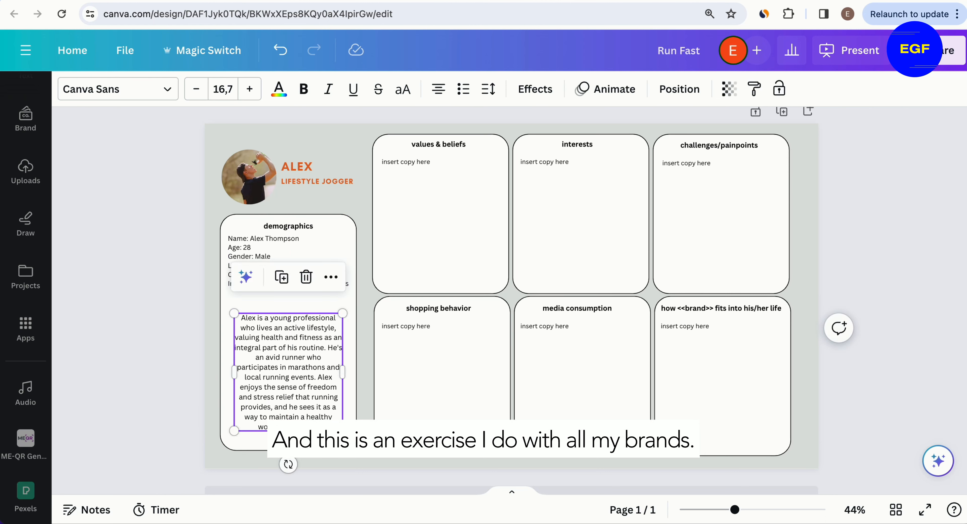
drag(342, 431, 347, 435)
drag(297, 377, 281, 345)
click(437, 102)
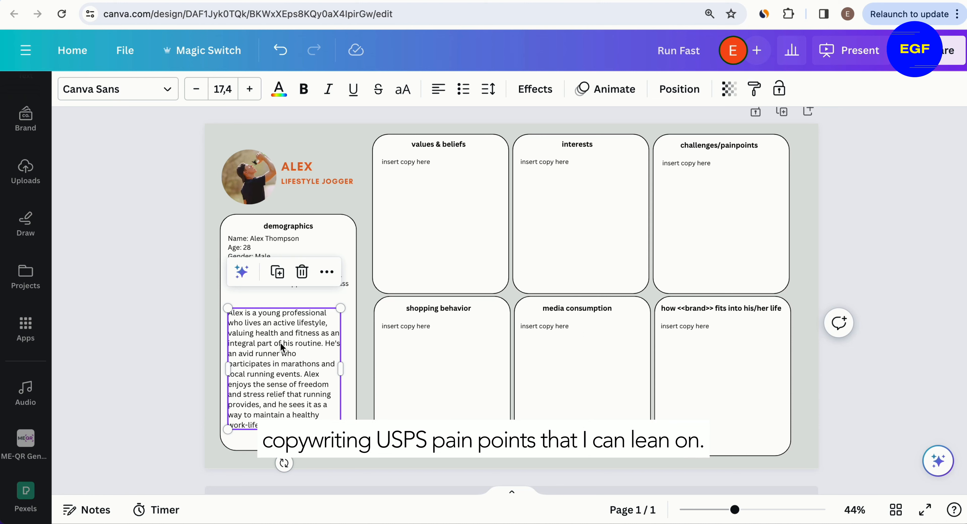
Step: Zoom in on the description paragraph to read it for key phrases
click(210, 317)
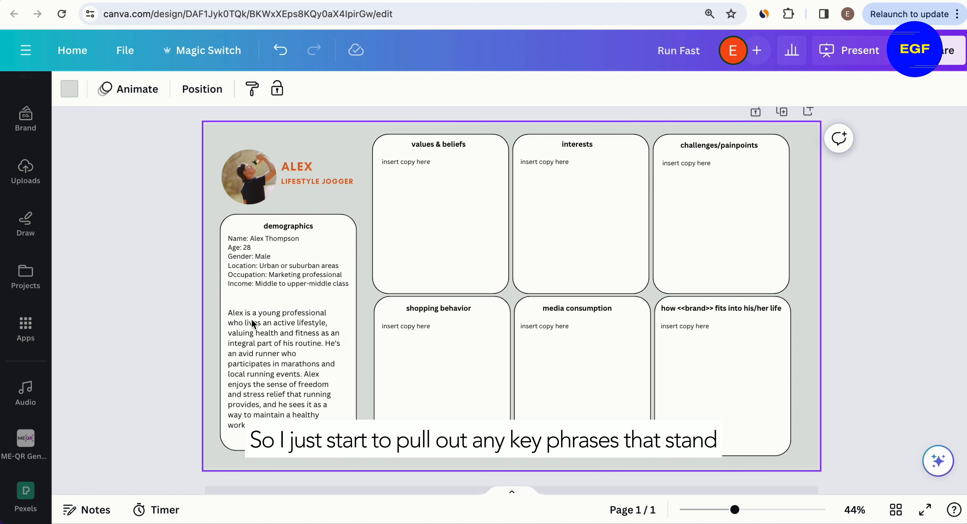
click(260, 321)
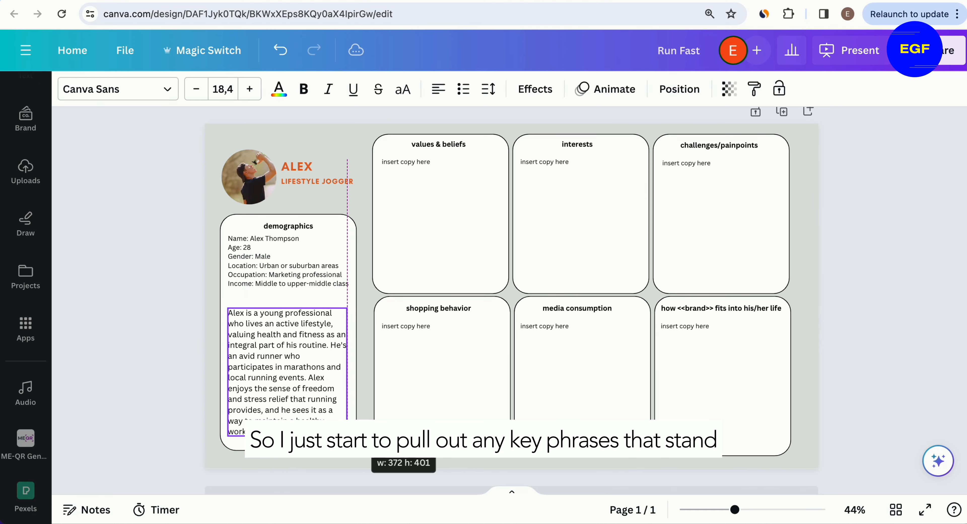
click(369, 407)
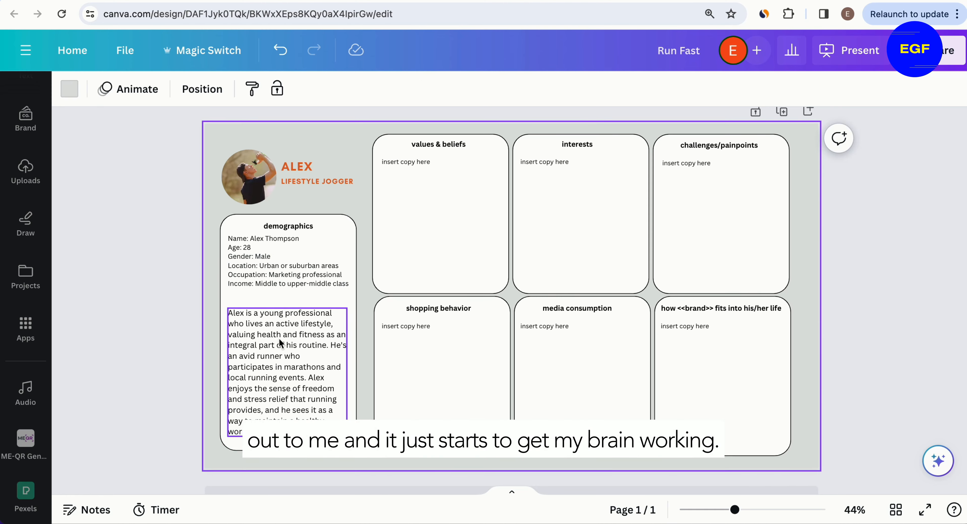
scroll(280, 343, up, 5)
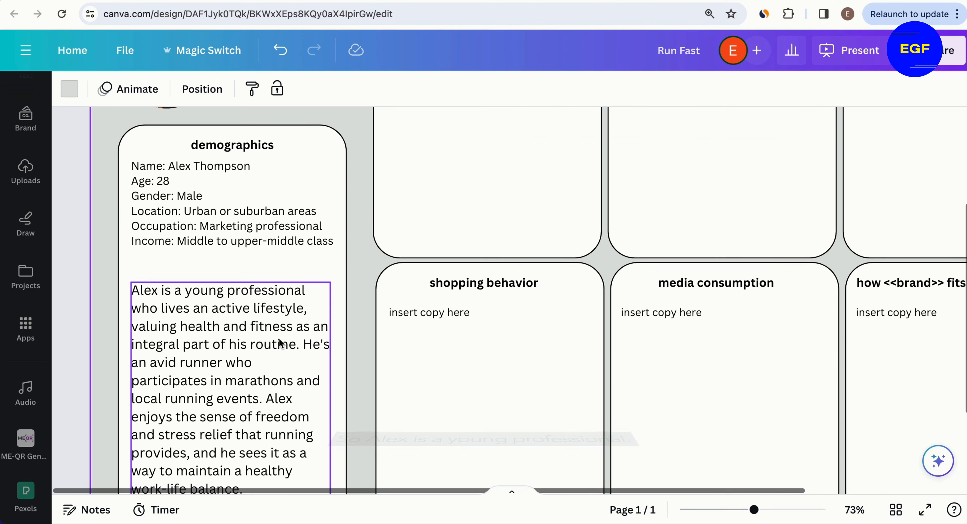
click(280, 342)
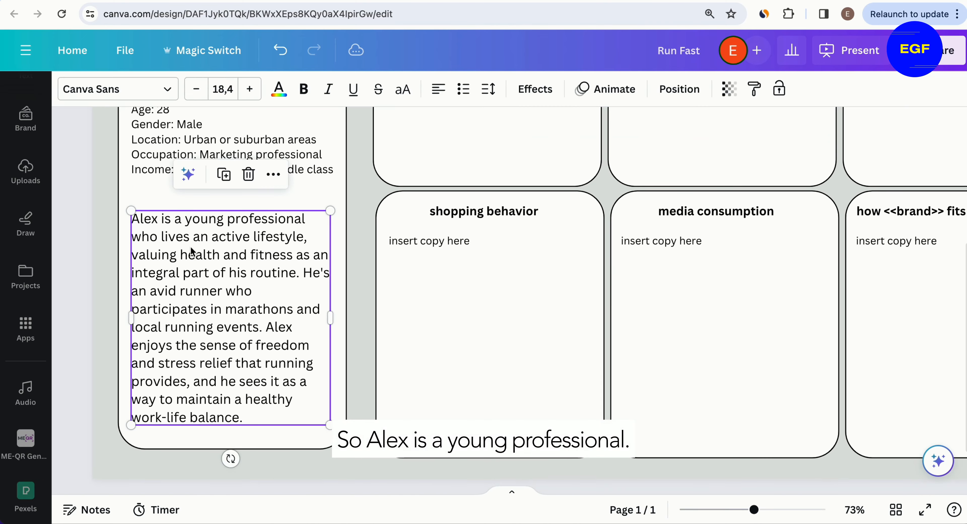
Step: Bold the phrases "active lifestyle," "health" and "fitness" in the description paragraph
double_click(247, 240)
shift+click(304, 237)
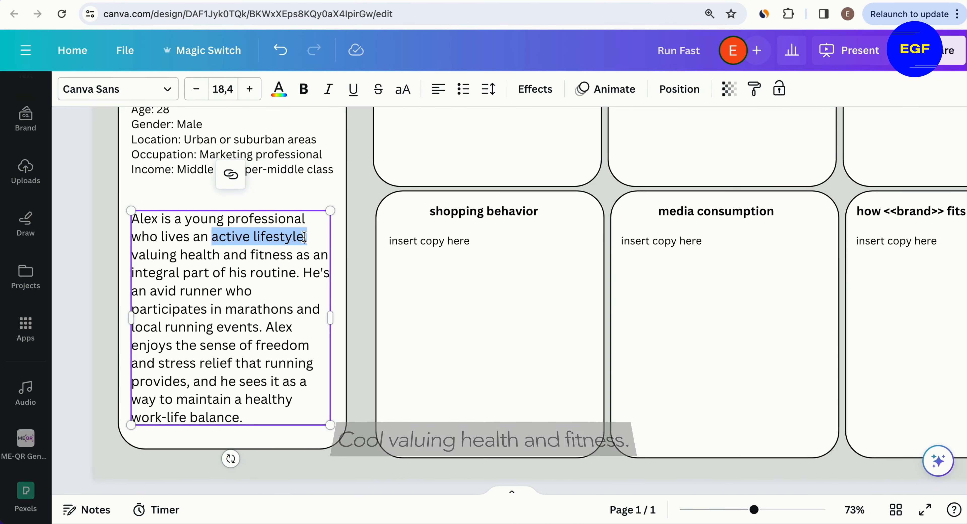
key(ctrl+b)
drag(180, 256, 292, 259)
key(ctrl+b)
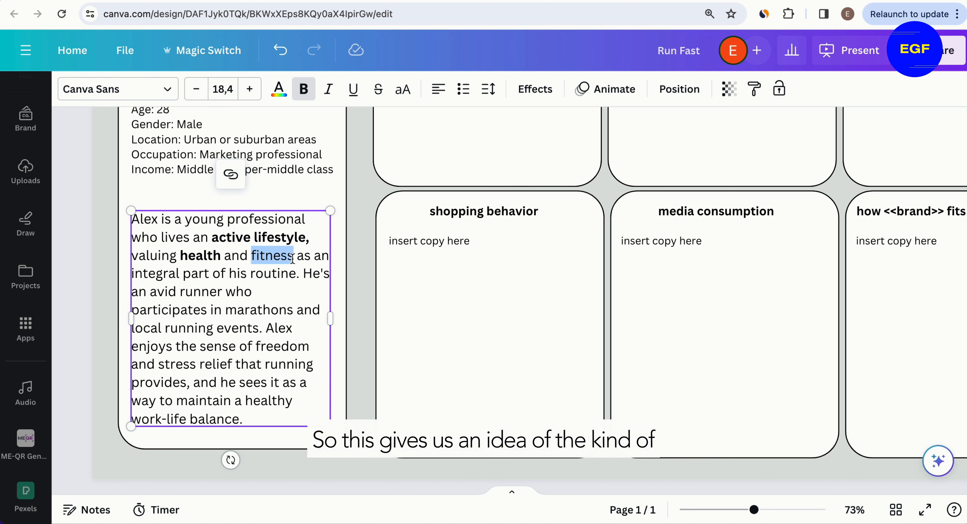
key(ctrl+b)
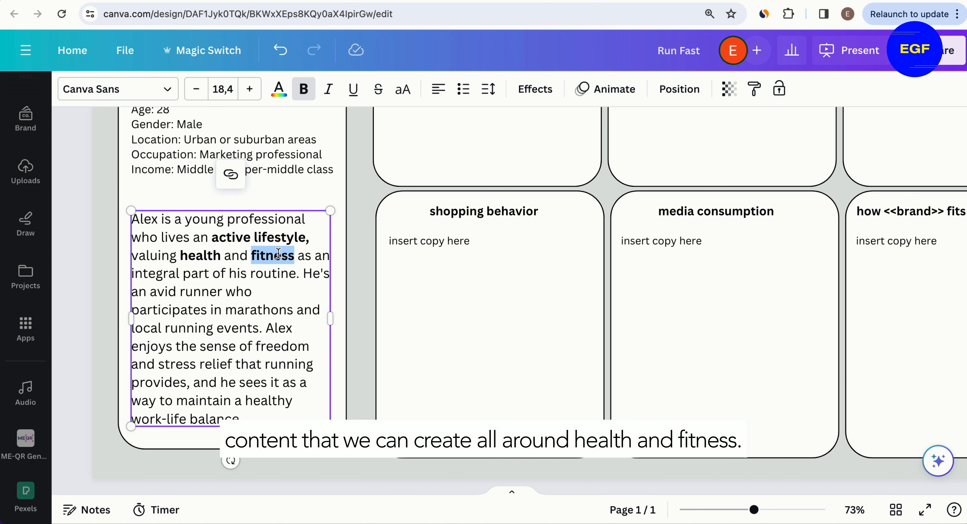
click(299, 259)
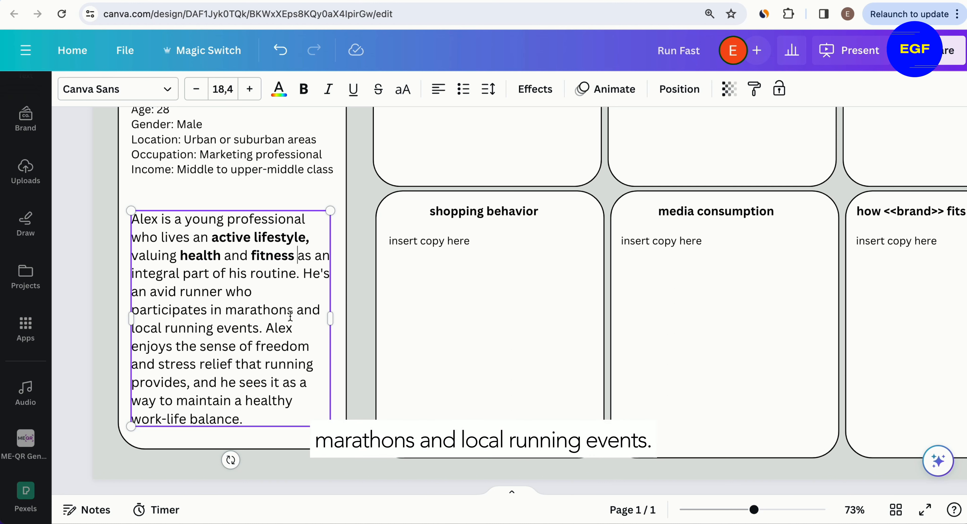
Step: Bold "marathons" and "local running events" in the description paragraph
double_click(240, 313)
key(ctrl+b)
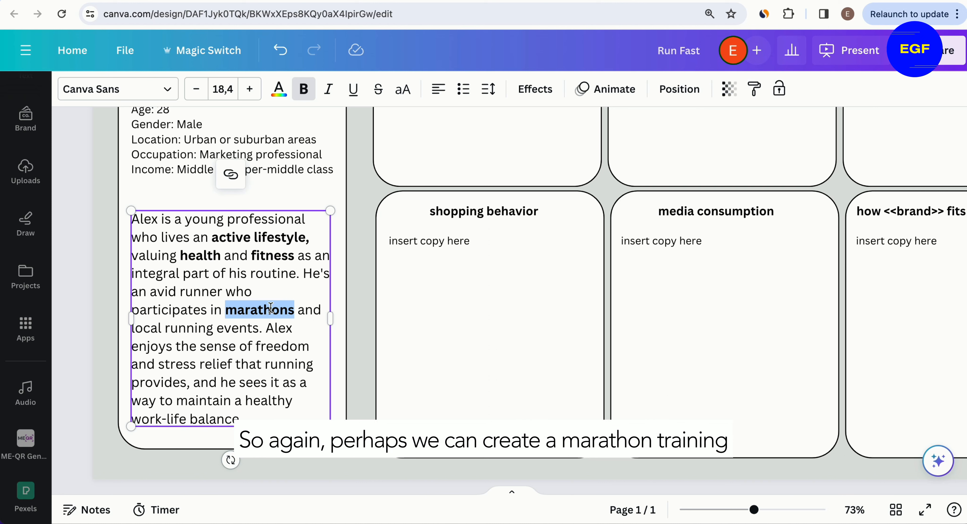
click(295, 311)
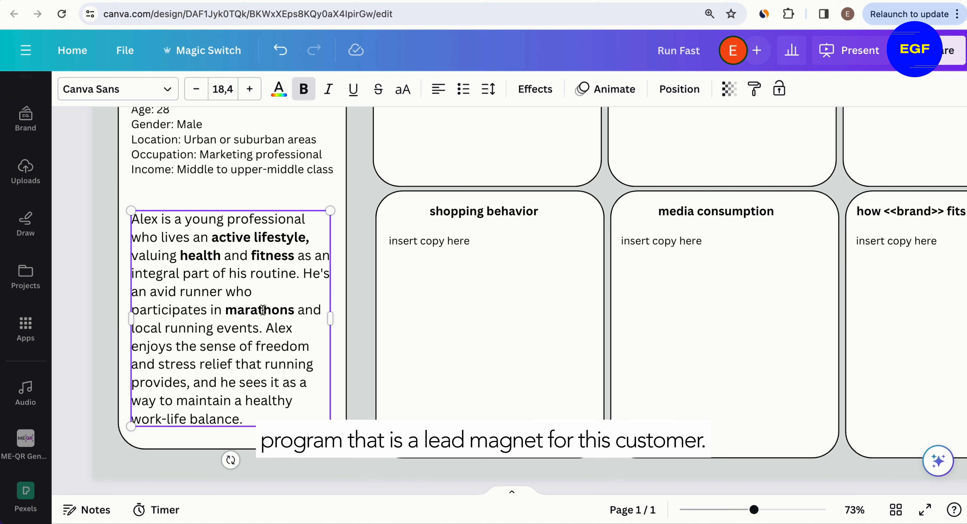
drag(132, 330, 257, 330)
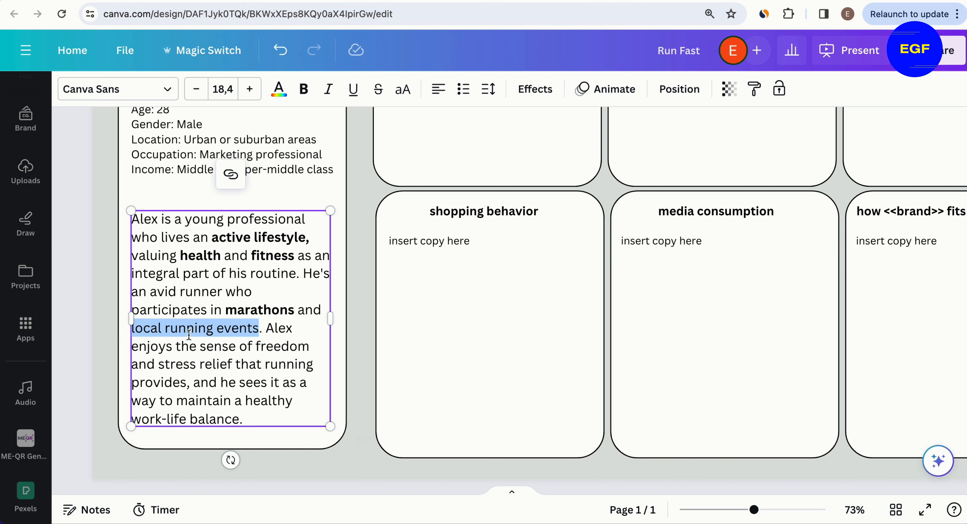
key(ctrl+b)
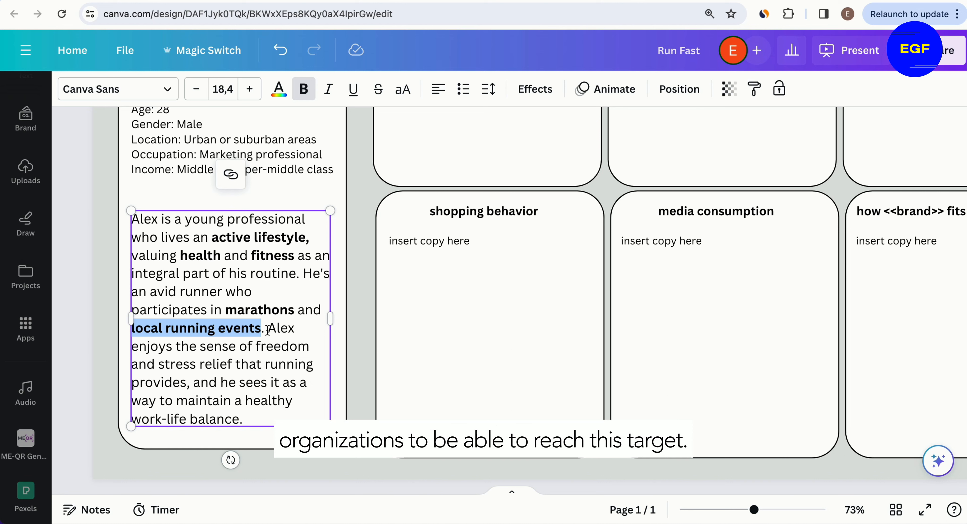
click(278, 345)
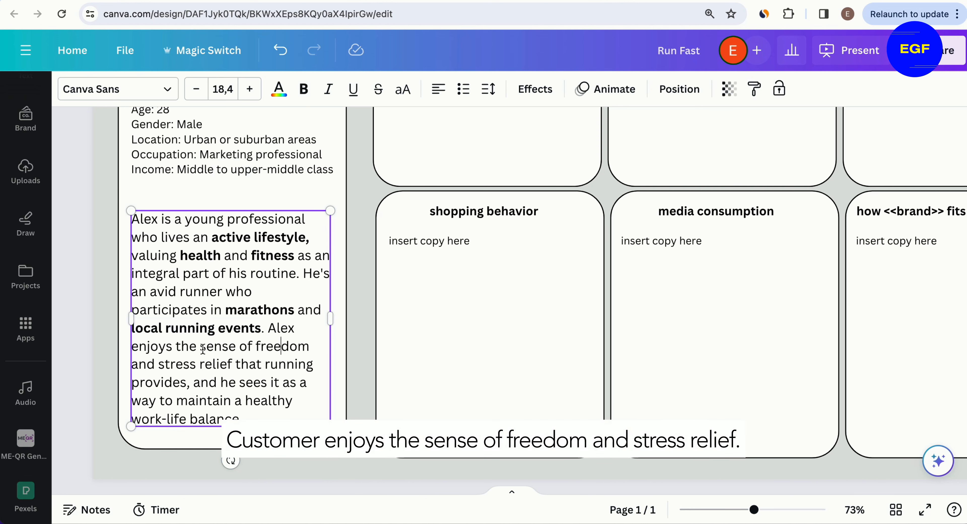
Step: Bold "sense of freedom", "stress relief" and "healthy work-life balance" in the description paragraph
drag(200, 347, 306, 348)
key(ctrl+b)
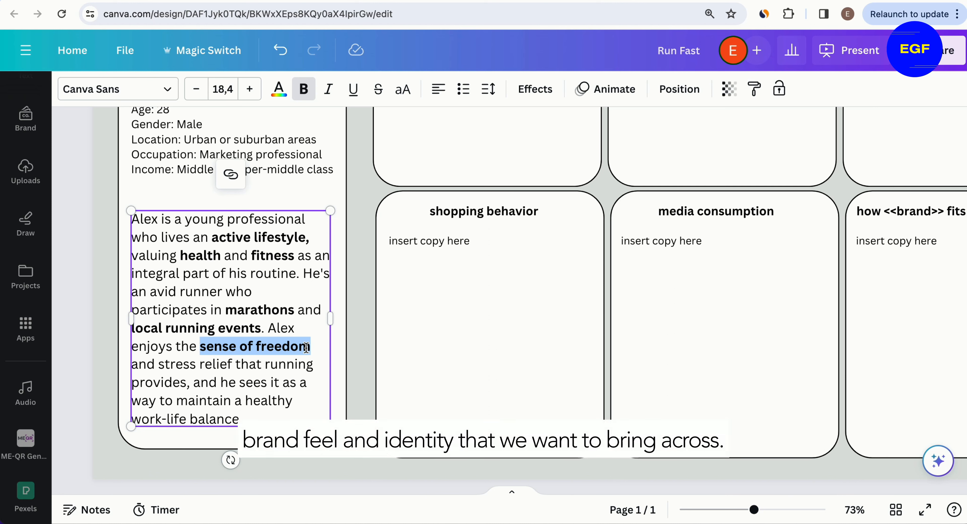
drag(160, 366, 233, 366)
key(ctrl+b)
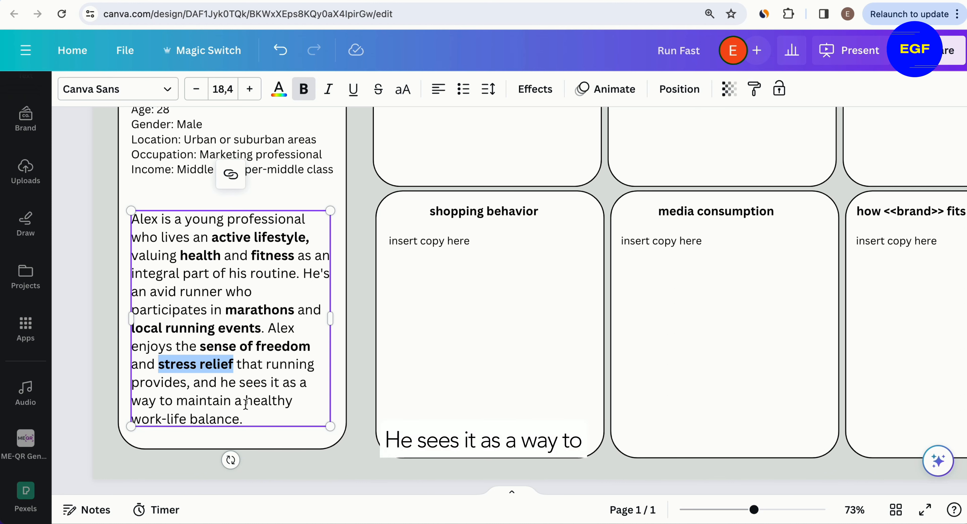
mouse_move(246, 405)
mouse_down()
mouse_move(272, 403)
mouse_move(279, 413)
mouse_move(243, 419)
mouse_up()
key(ctrl+b)
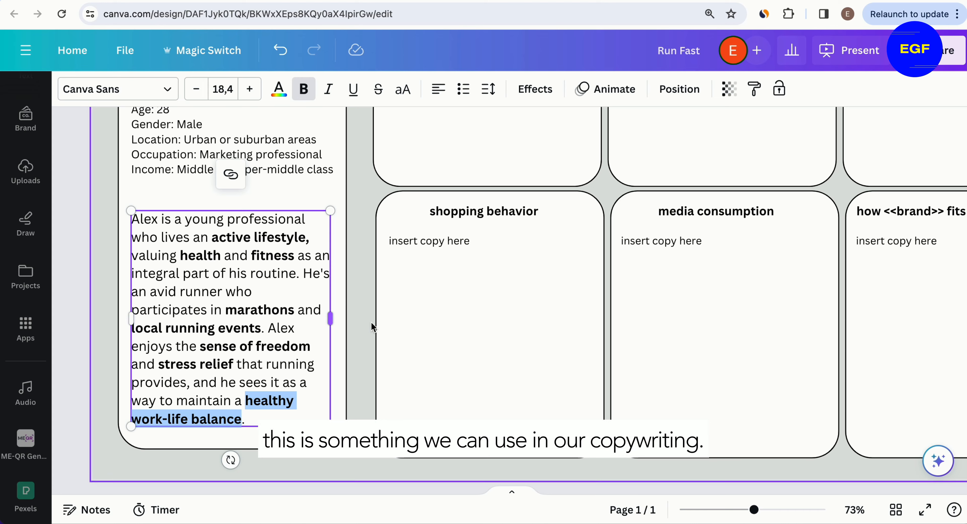
click(408, 310)
Step: Copy the Values & Beliefs bullets from the ChatGPT response and paste them over the values & beliefs placeholder
scroll(409, 309, down, 3)
scroll(405, 324, down, 1)
scroll(405, 324, up, 3)
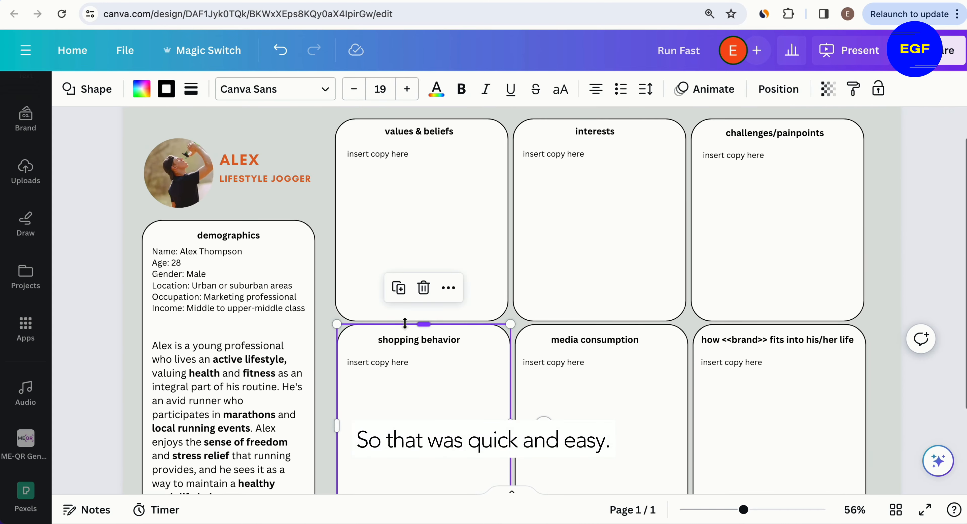
key(ctrl+Tab)
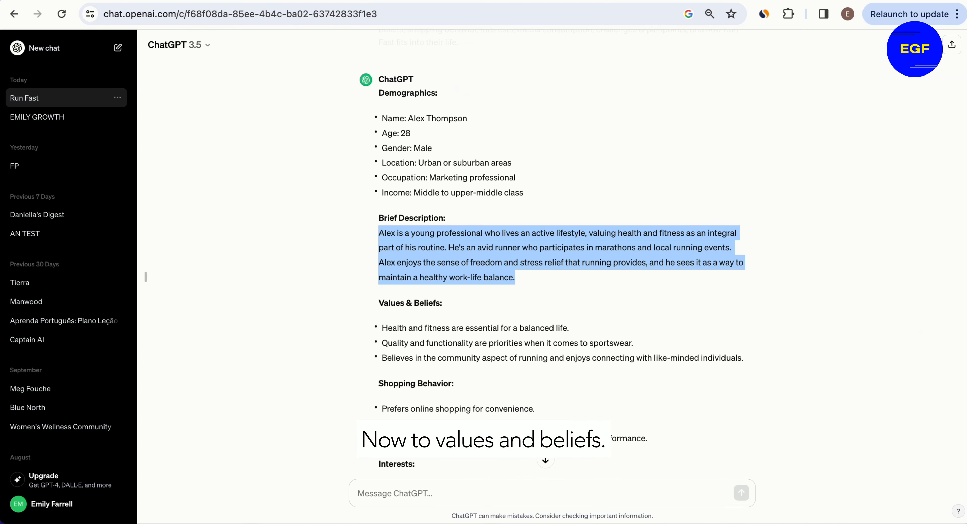
scroll(466, 334, down, 3)
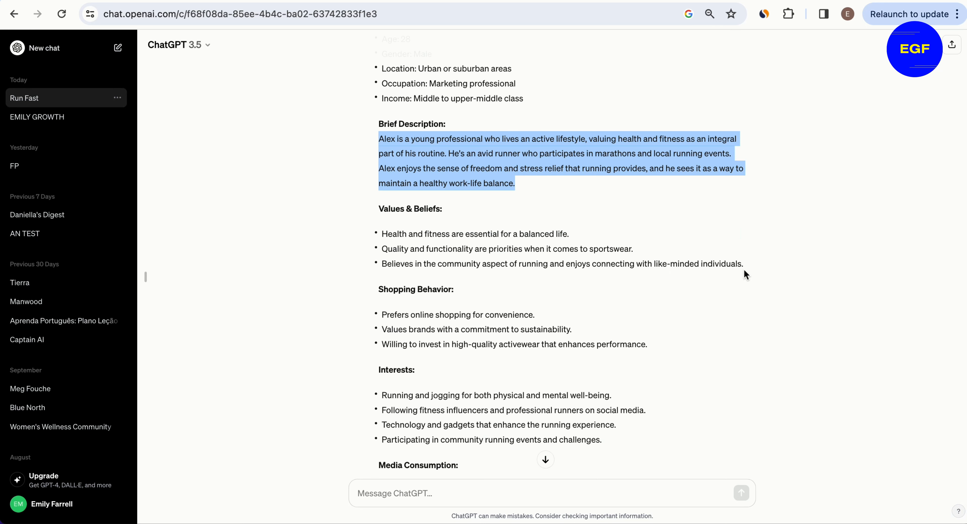
drag(745, 266, 379, 233)
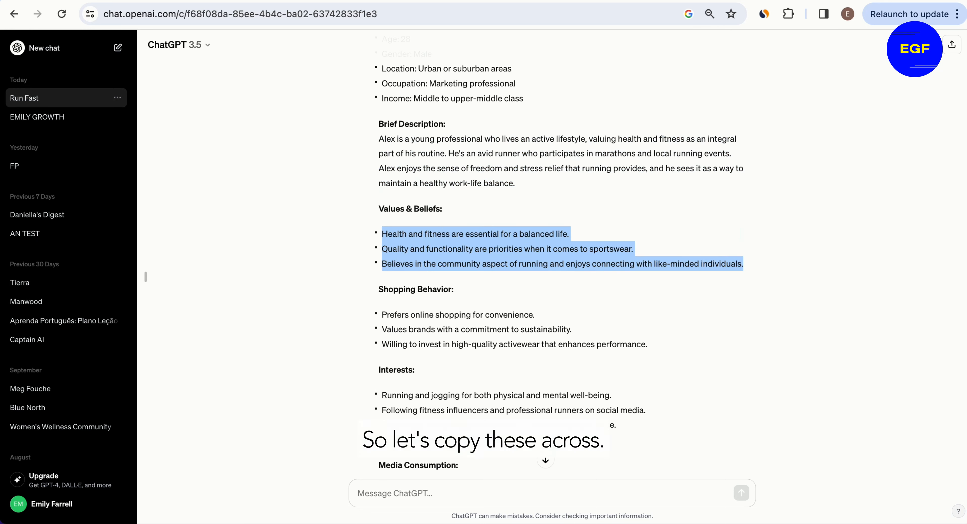
key(ctrl+c)
key(ctrl+shift+Tab)
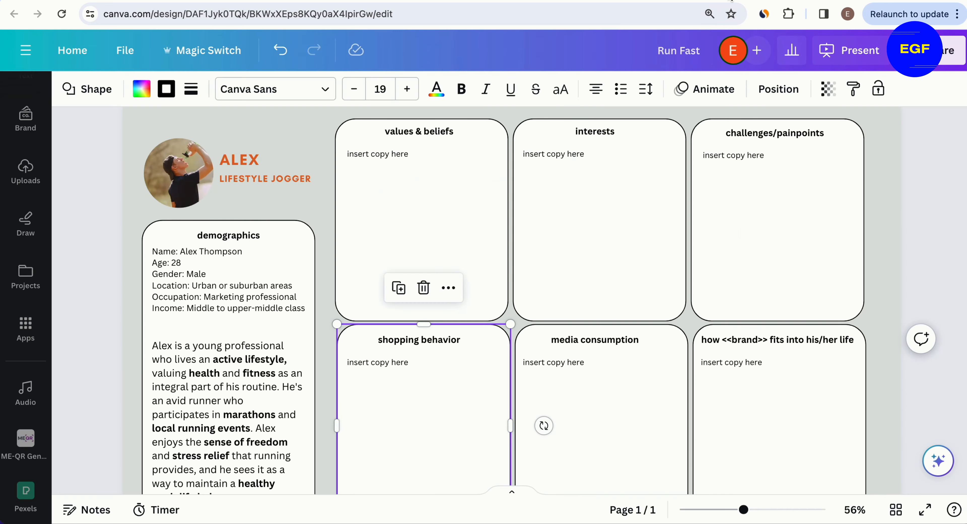
double_click(406, 158)
key(ctrl+v)
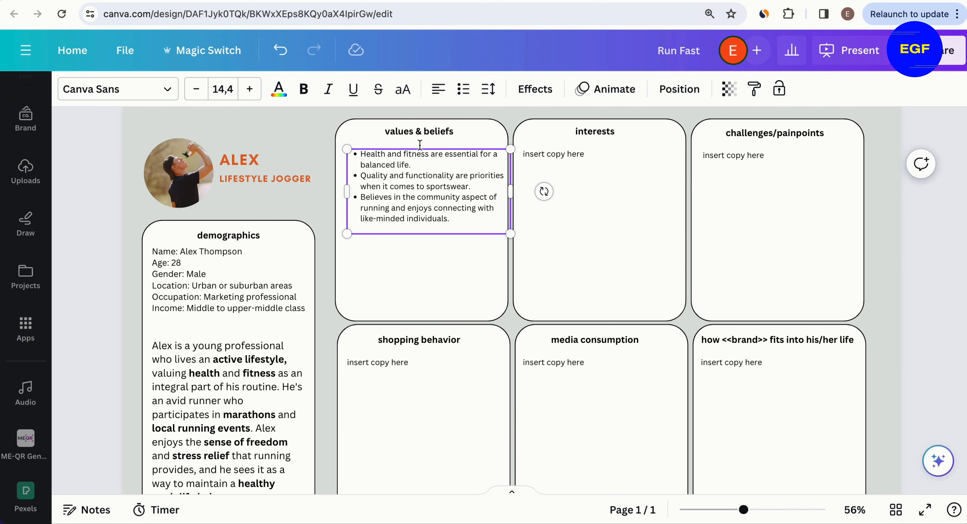
Step: Reformat the pasted values as left-aligned plain paragraphs separated by blank lines
key(ctrl+a)
double_click(443, 91)
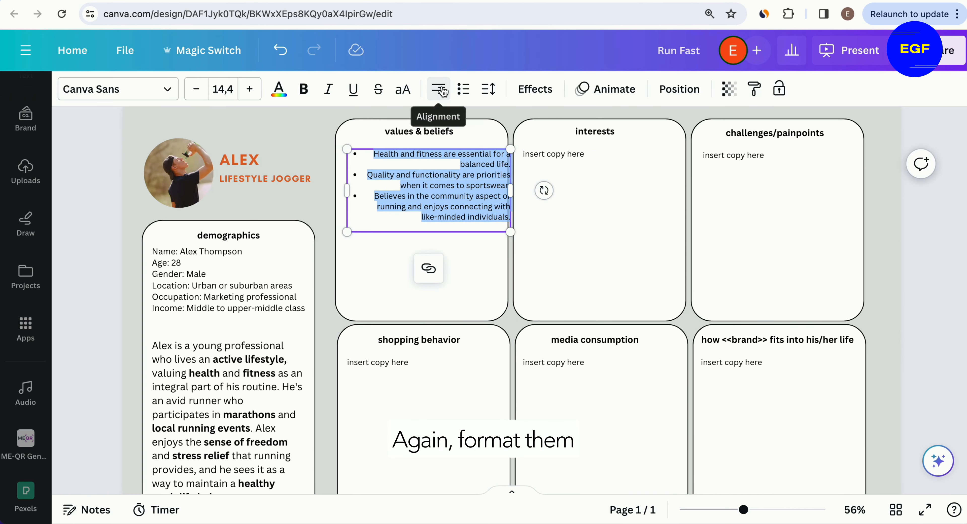
click(442, 91)
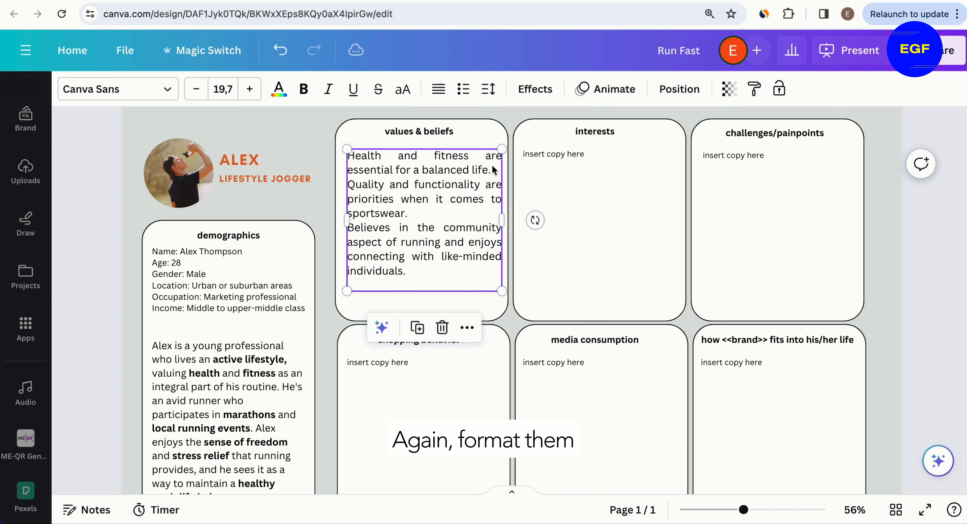
click(494, 171)
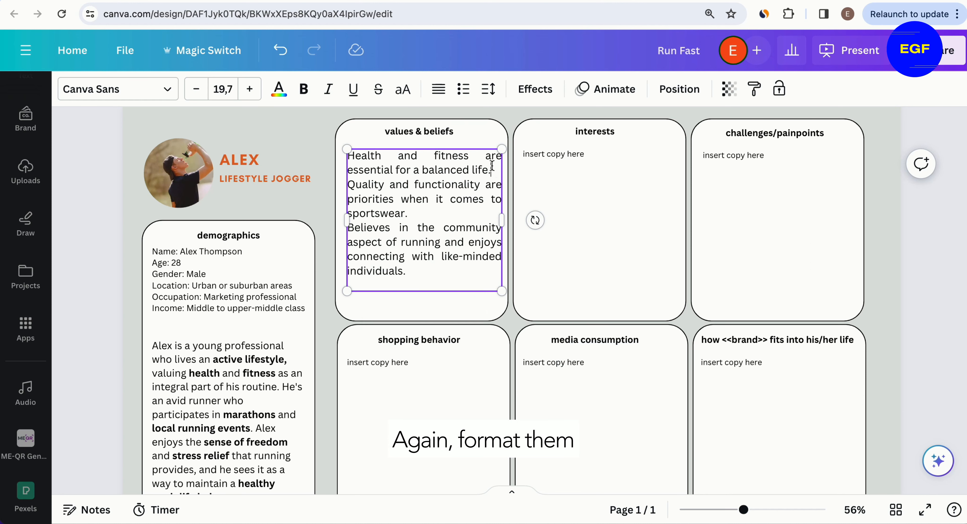
key(Return)
key(Return)
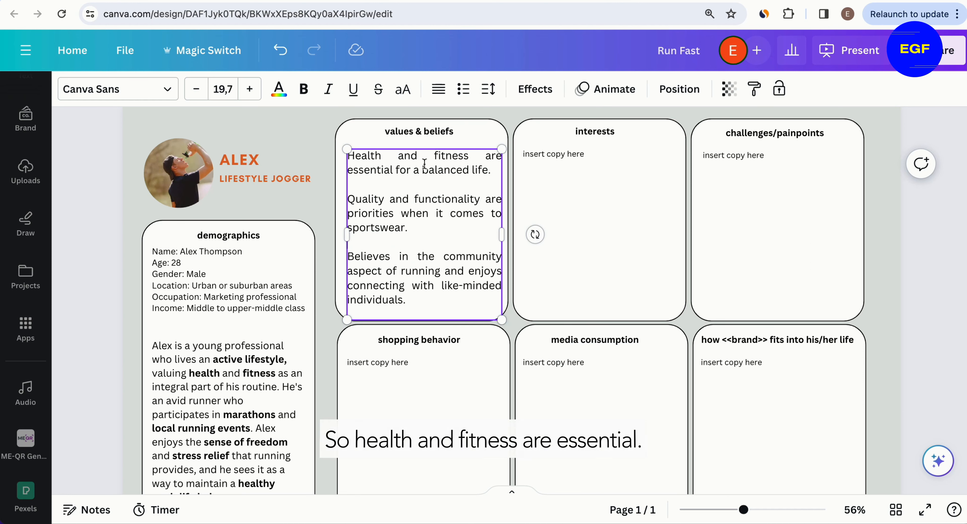
key(ctrl+a)
click(440, 89)
click(562, 175)
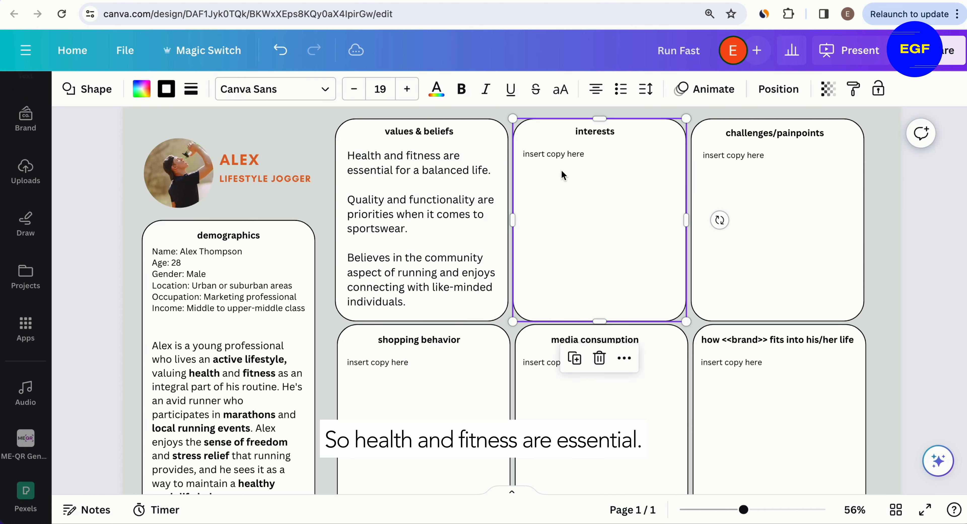
Step: Bold "Health", "fitness" and "balanced life" in the first value statement
click(401, 159)
click(400, 159)
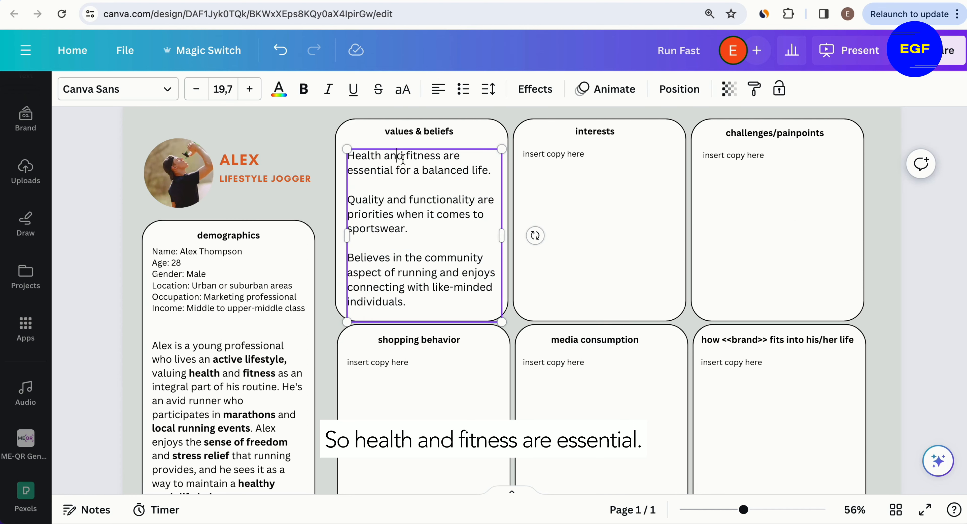
double_click(371, 158)
key(ctrl+b)
double_click(428, 155)
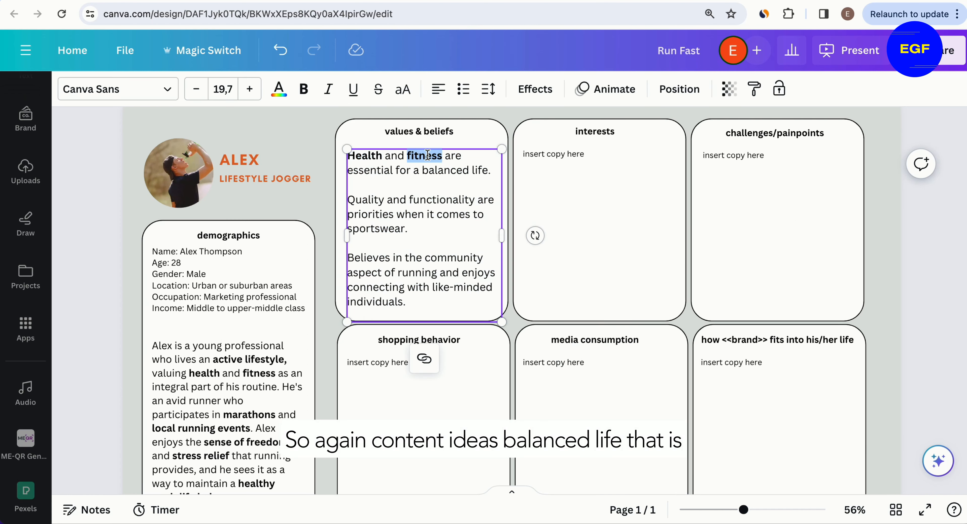
key(ctrl+b)
drag(424, 170, 494, 170)
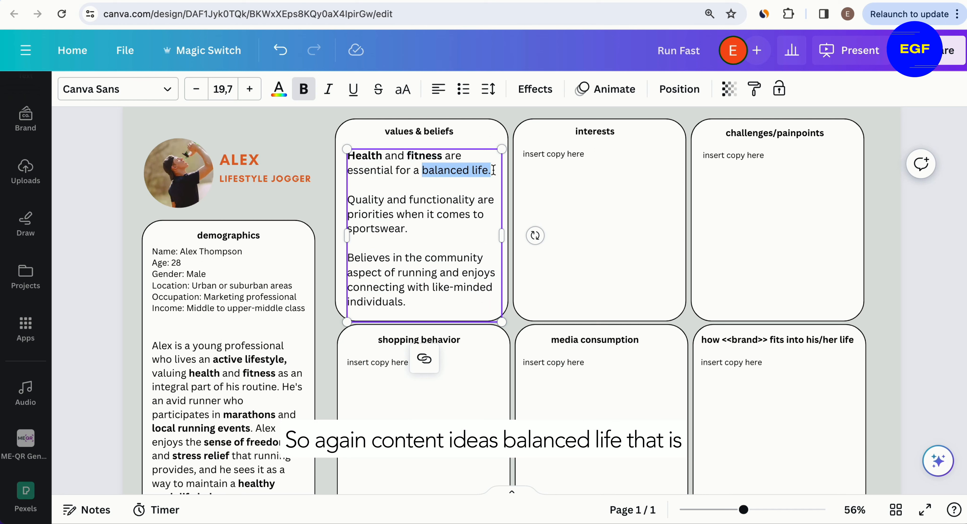
key(ctrl+b)
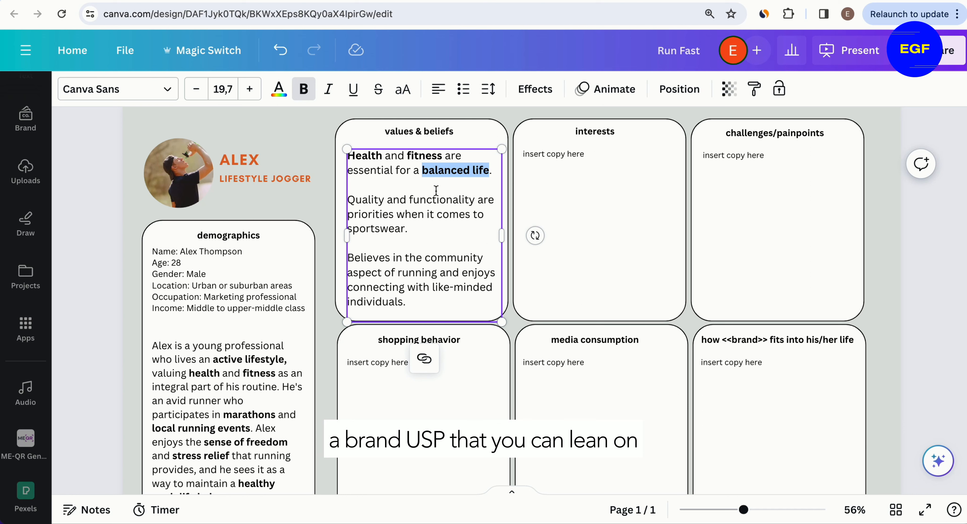
Step: Bold "Quality" and "functionality" in the second value statement
click(427, 199)
double_click(353, 201)
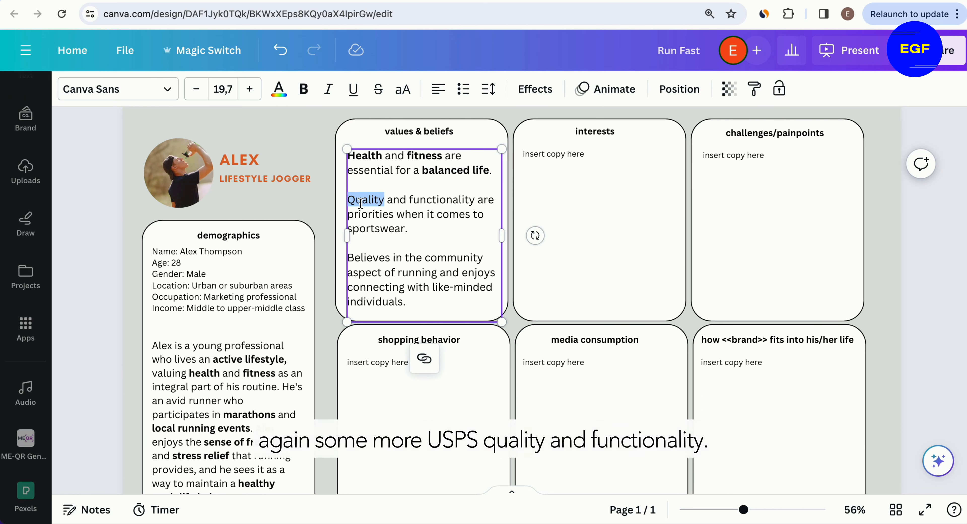
key(ctrl+b)
triple_click(439, 203)
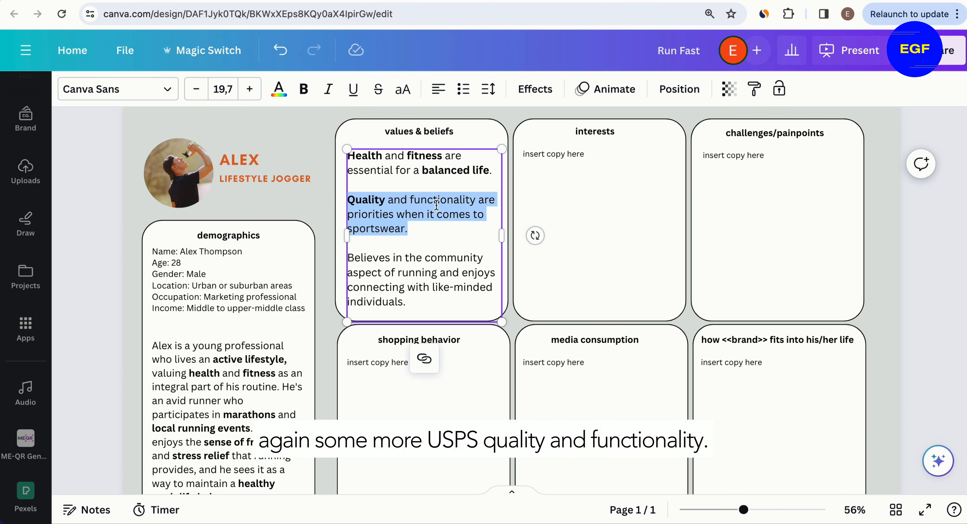
click(439, 203)
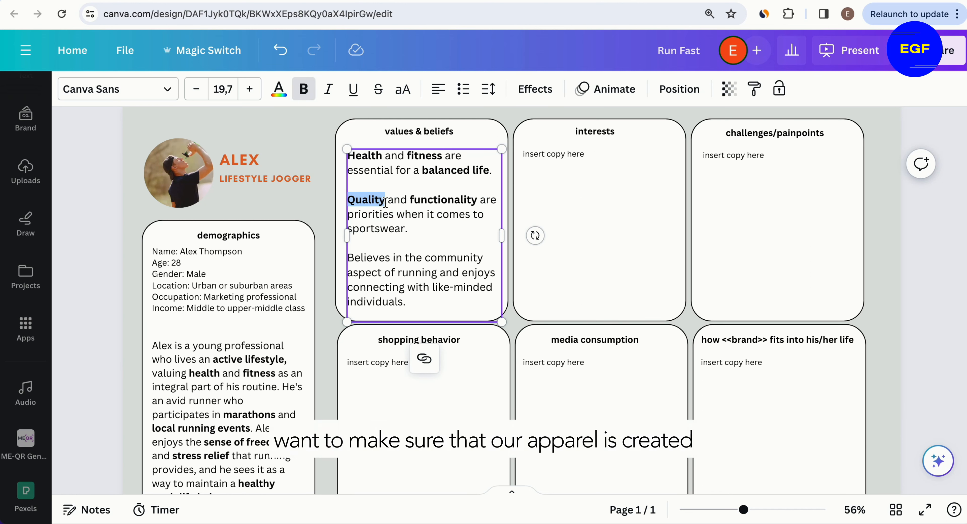
click(409, 198)
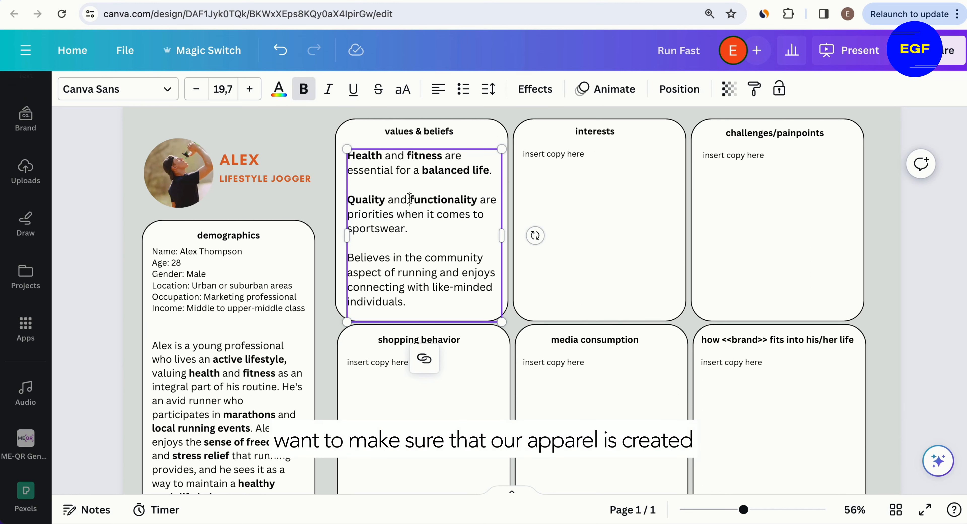
drag(385, 201, 351, 202)
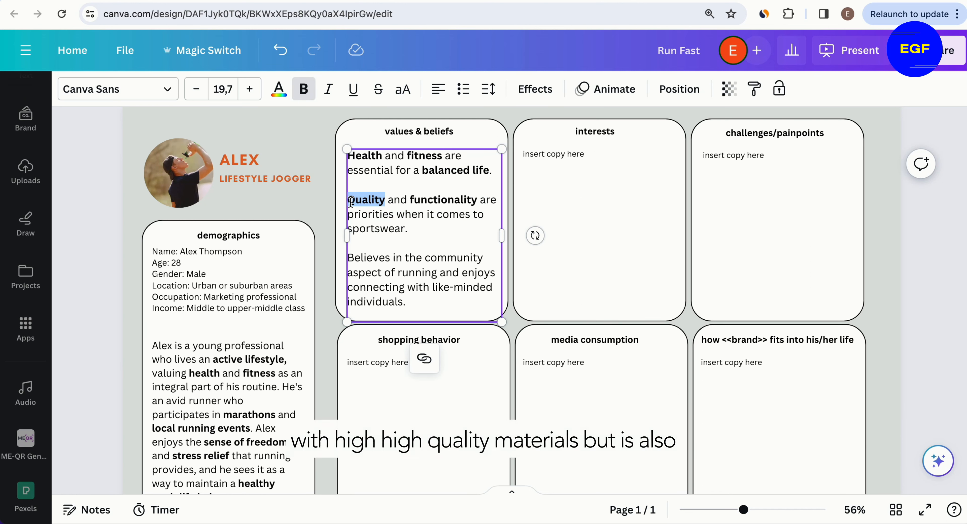
drag(410, 202, 476, 201)
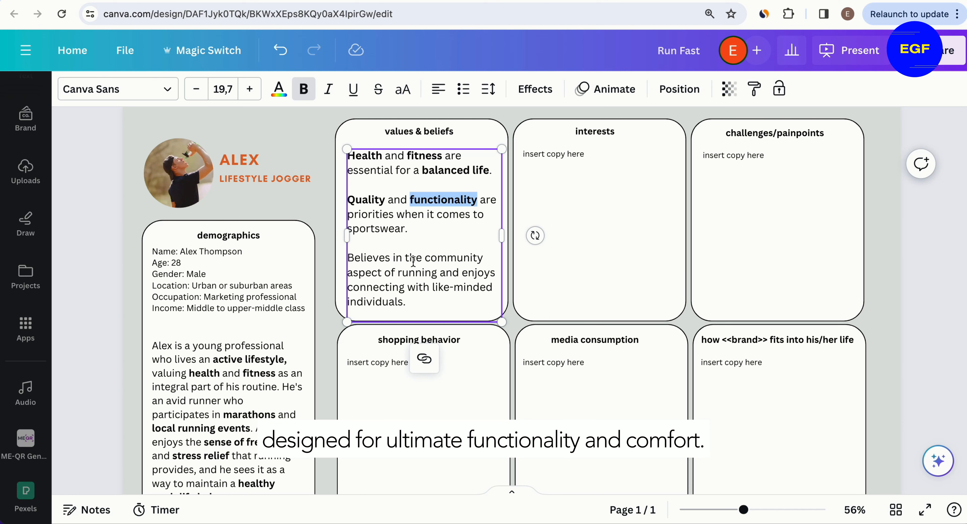
Step: Bold "community" in the third value statement
click(391, 273)
double_click(449, 259)
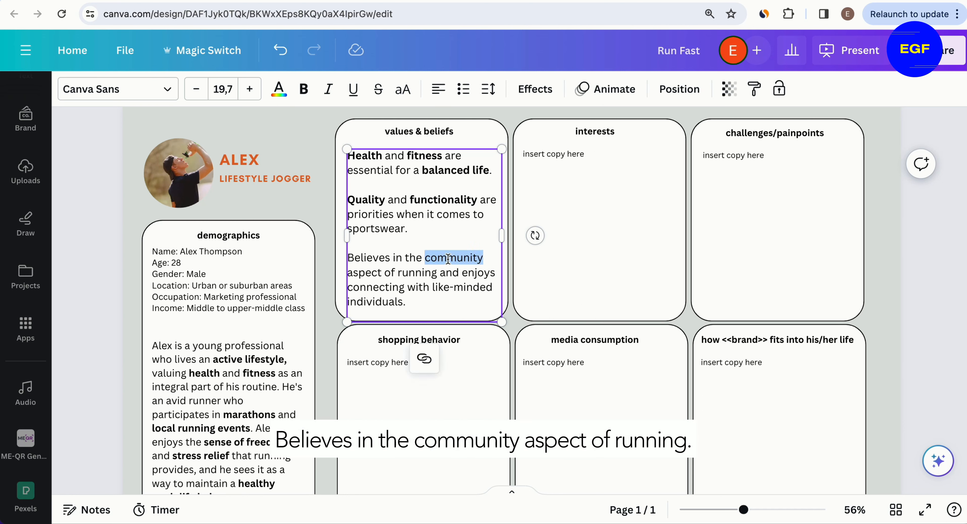